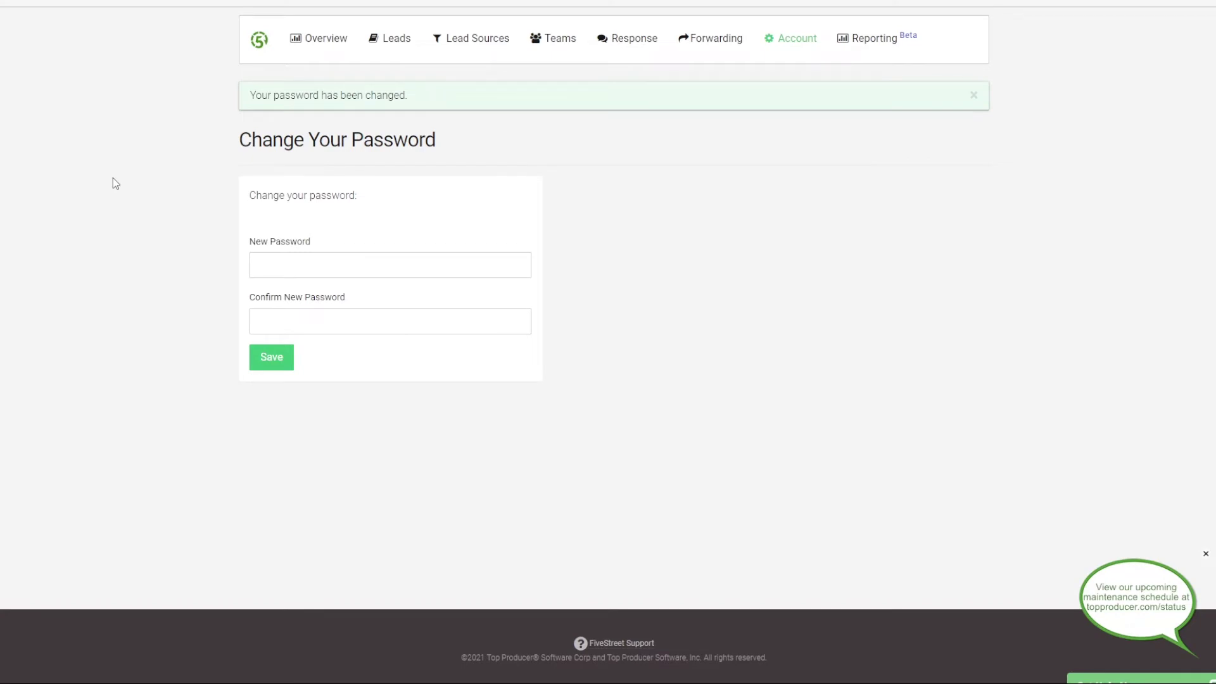
# Go to the account overview and accept the End User License Agreement
pyautogui.click(329, 44)
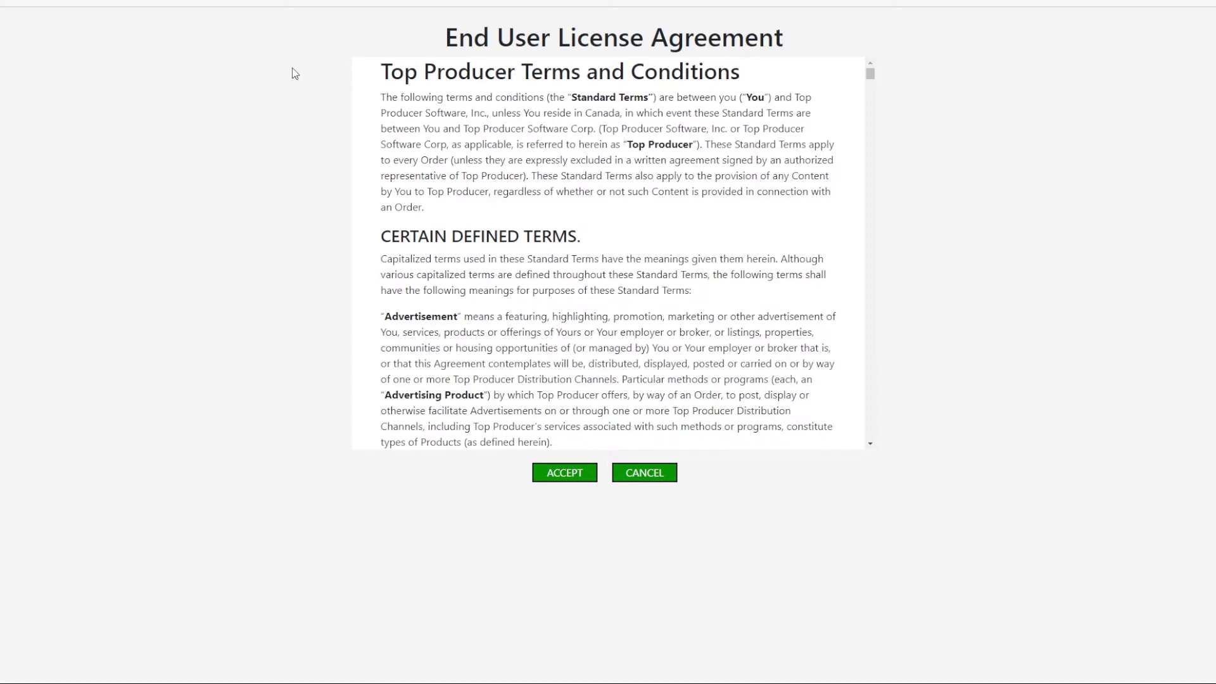
pyautogui.scroll(-3, 504, 144)
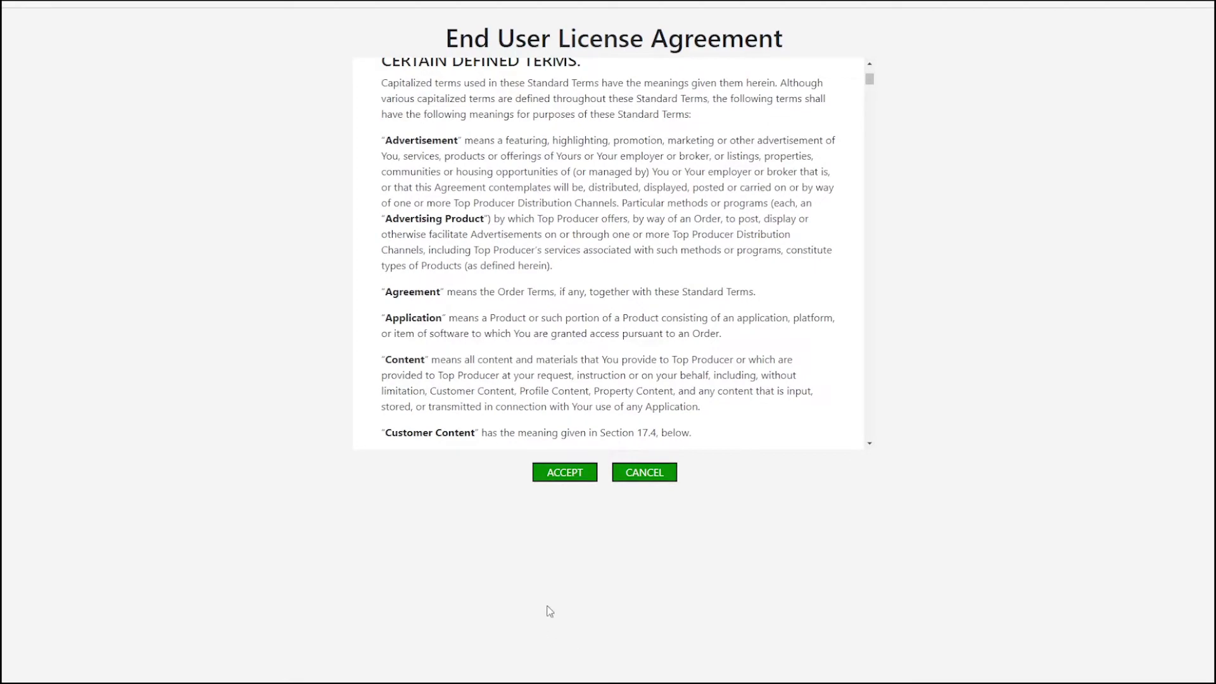
pyautogui.click(568, 476)
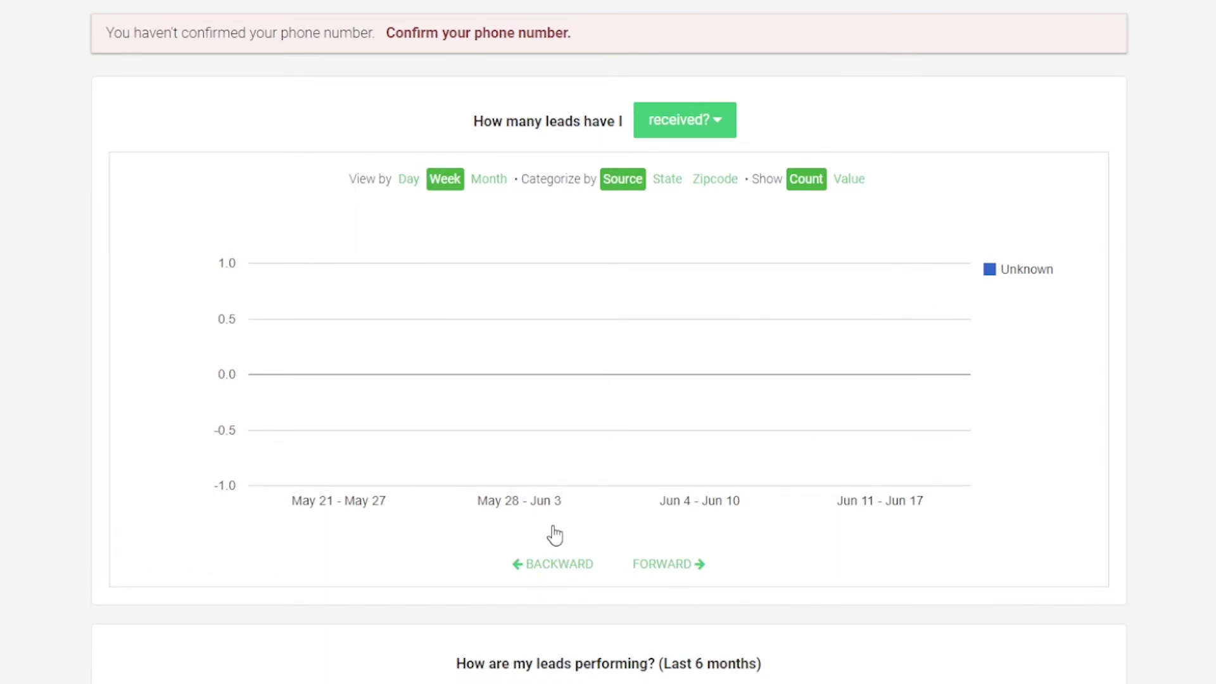
# Open the cell phone number confirmation and send a confirmation text to the number on file
pyautogui.click(485, 45)
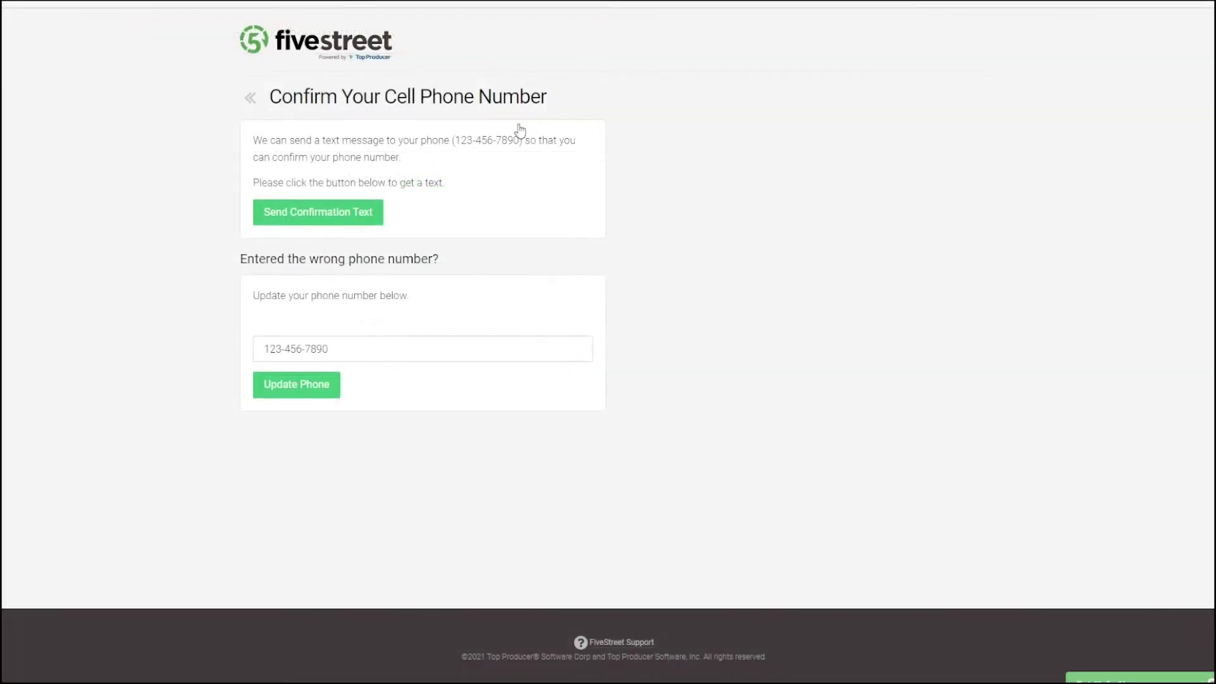
pyautogui.click(329, 350)
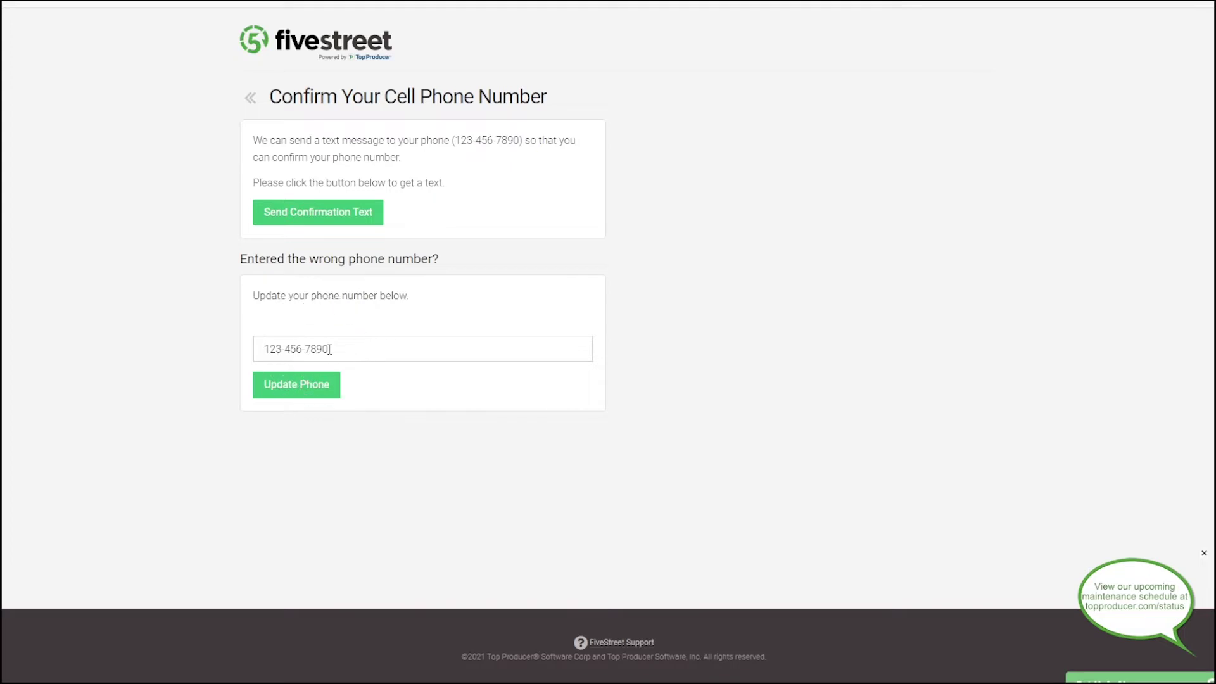
pyautogui.click(324, 221)
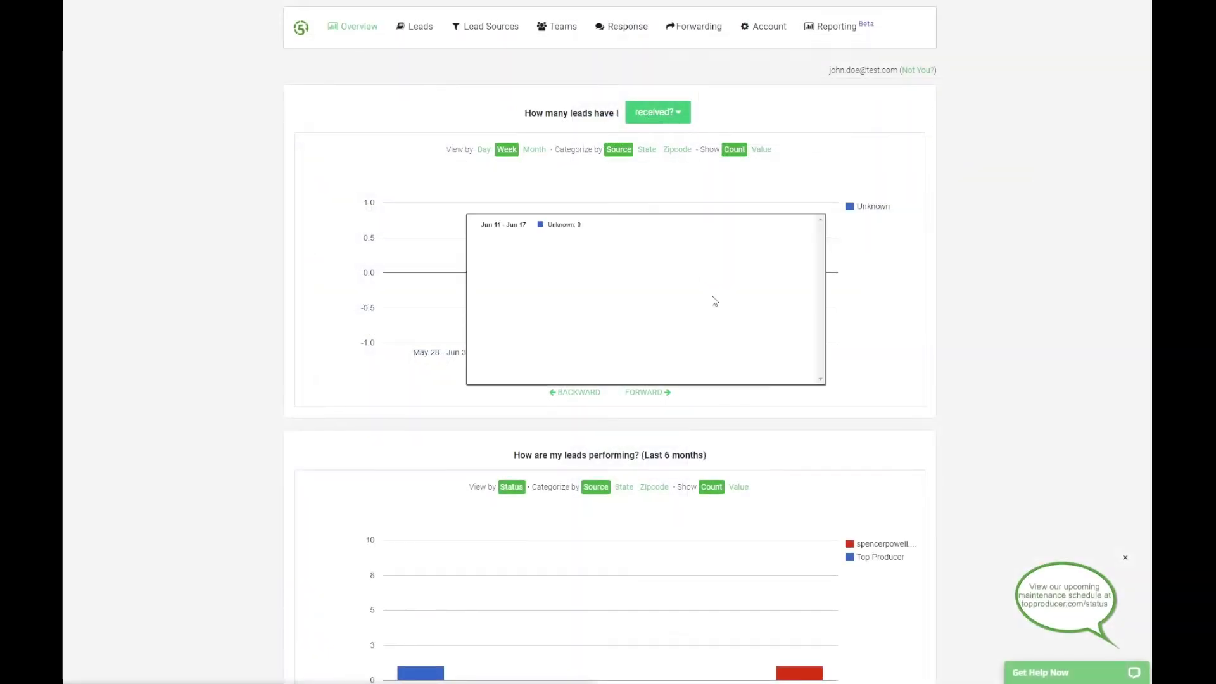
# Configure the Top Producer integration in the account's add-ons with the Top Producer username and save it
pyautogui.click(774, 35)
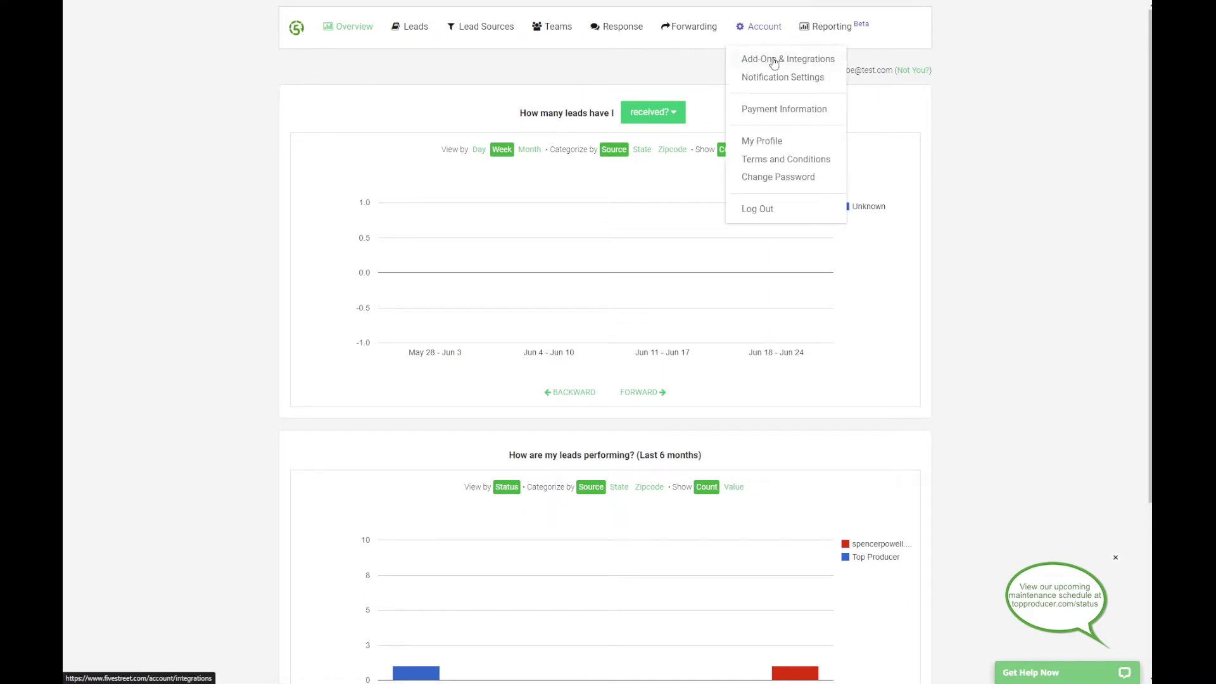
pyautogui.click(773, 59)
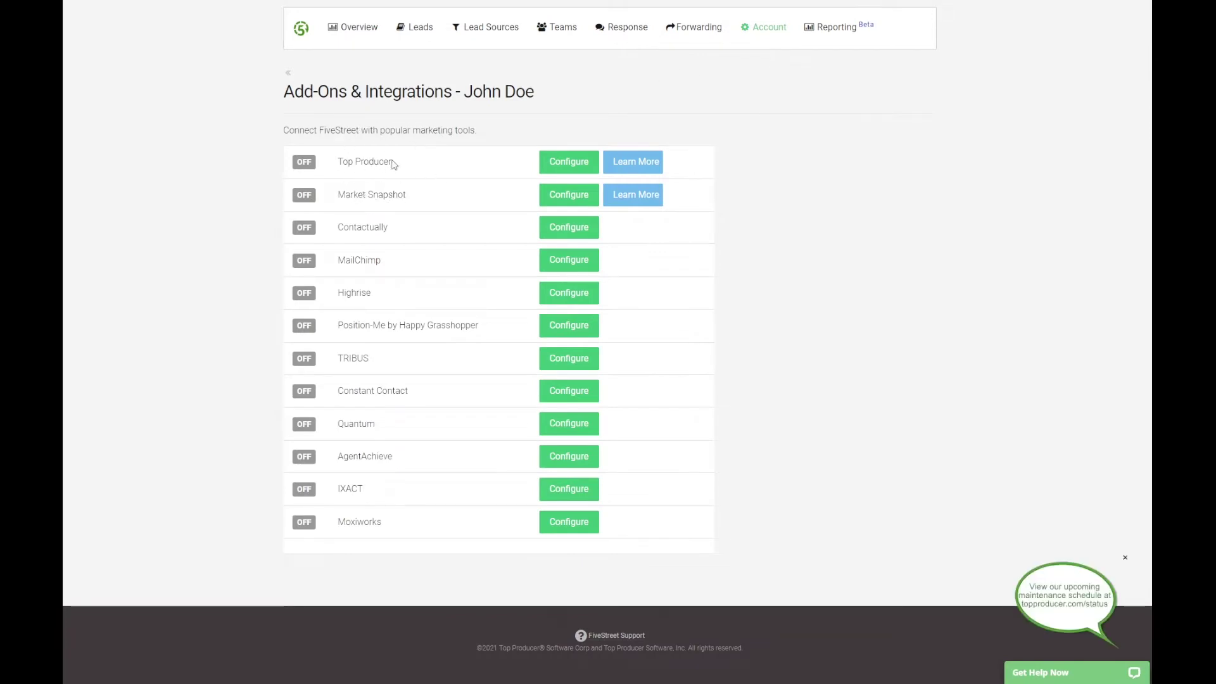
pyautogui.click(549, 163)
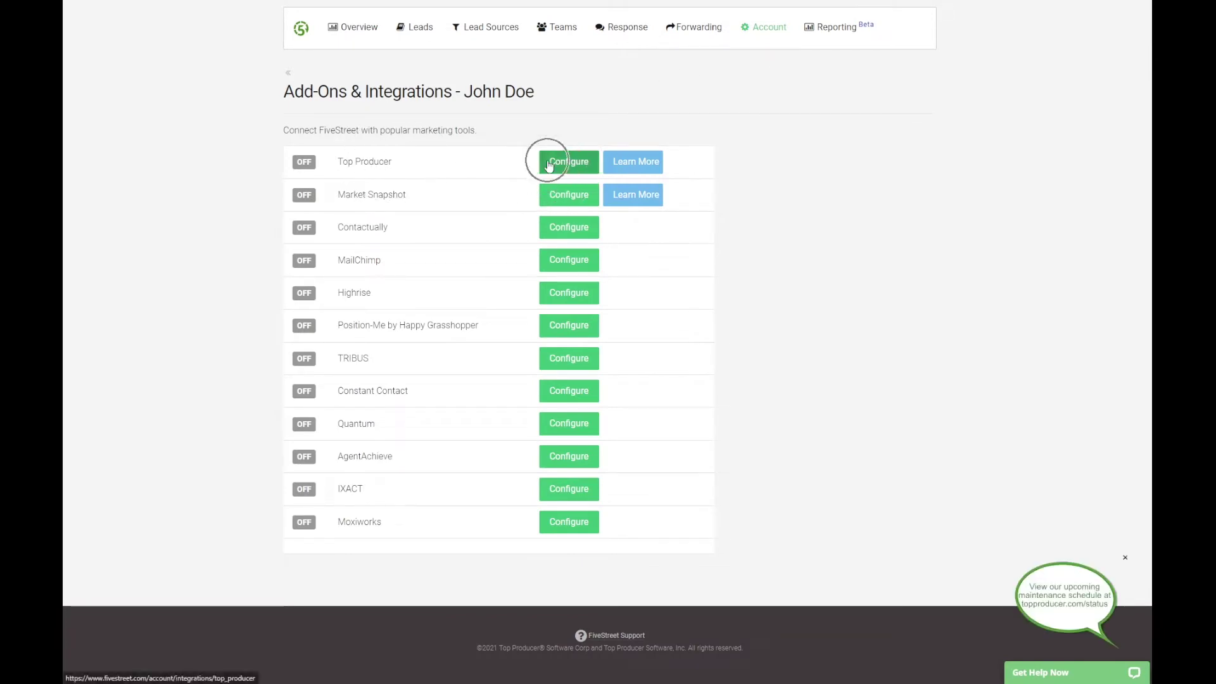
pyautogui.click(476, 189)
pyautogui.write('Jo')
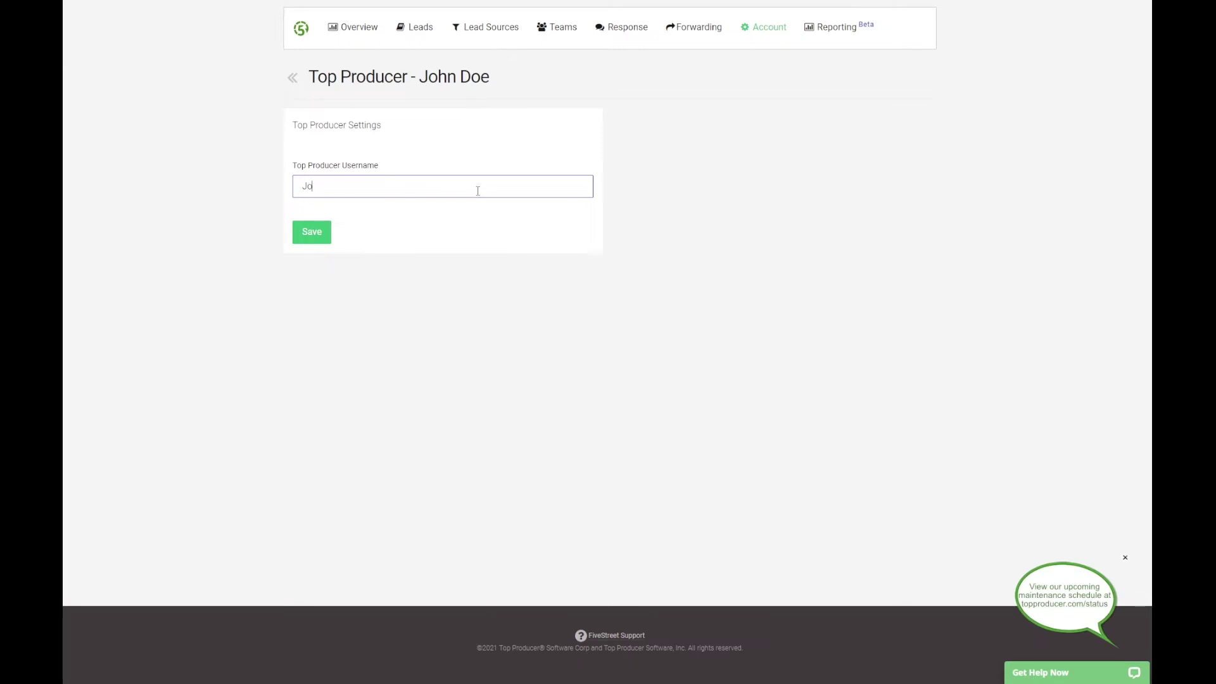
pyautogui.write('hn.Doe')
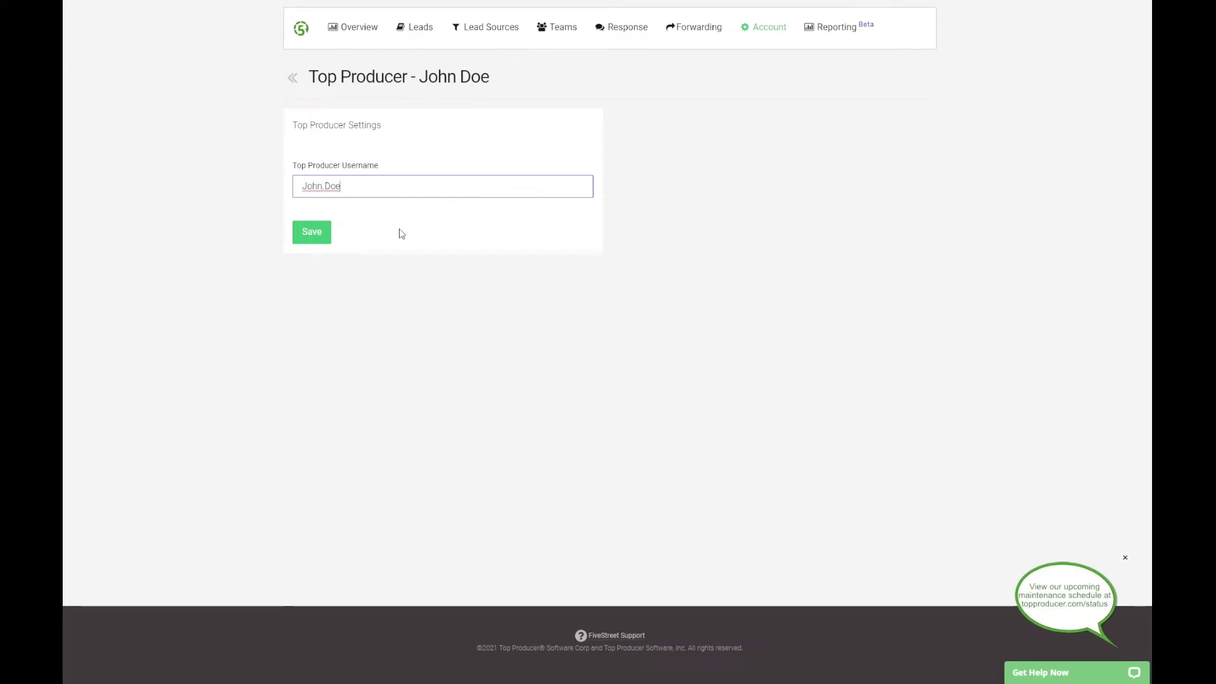
pyautogui.click(325, 233)
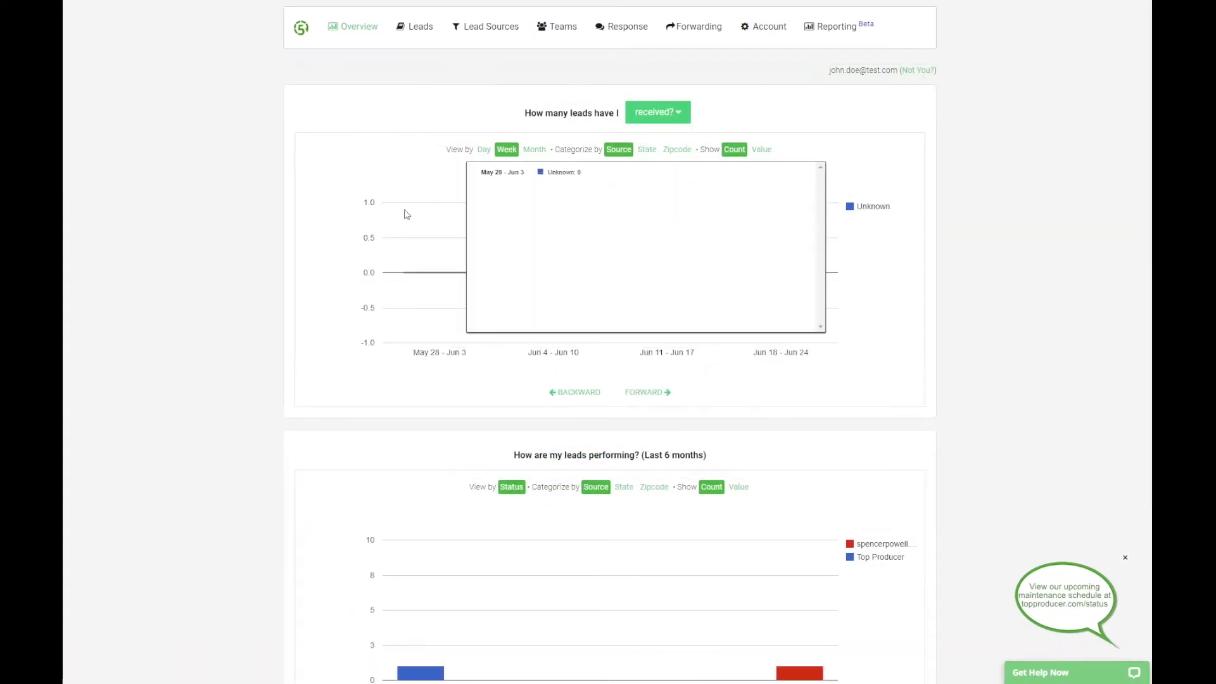
pyautogui.click(497, 35)
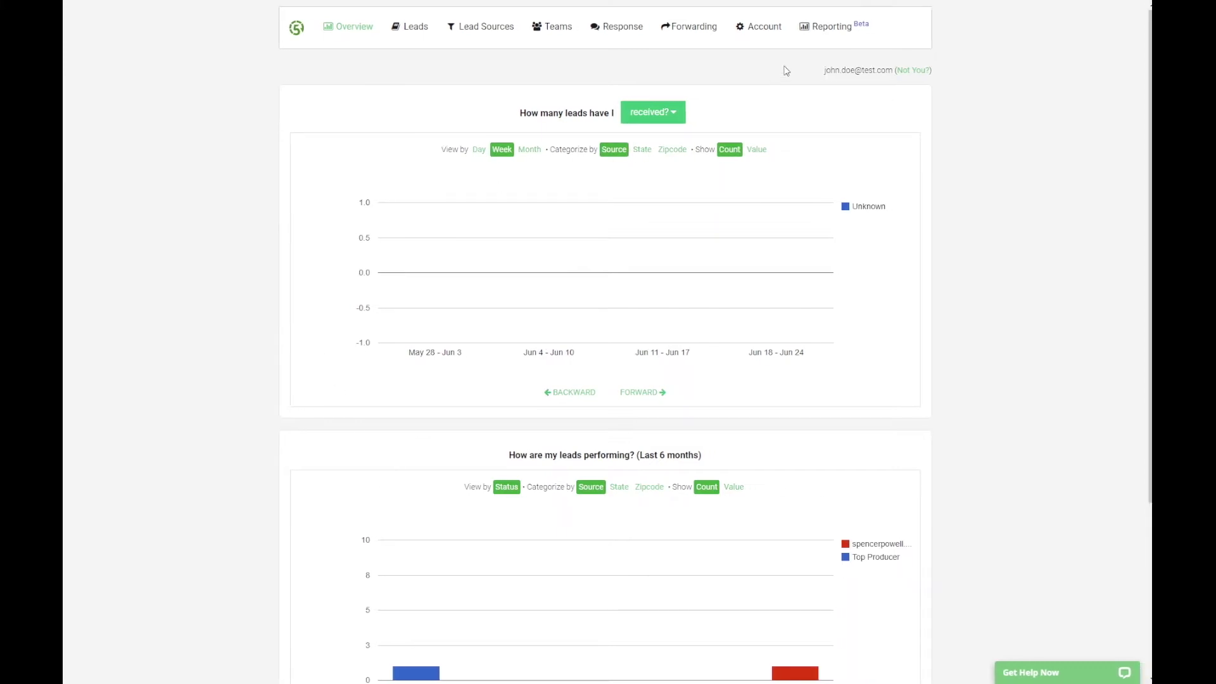
# Create a new agent from the account's payment information with the agent's name, email and phone number, and save it
pyautogui.click(778, 31)
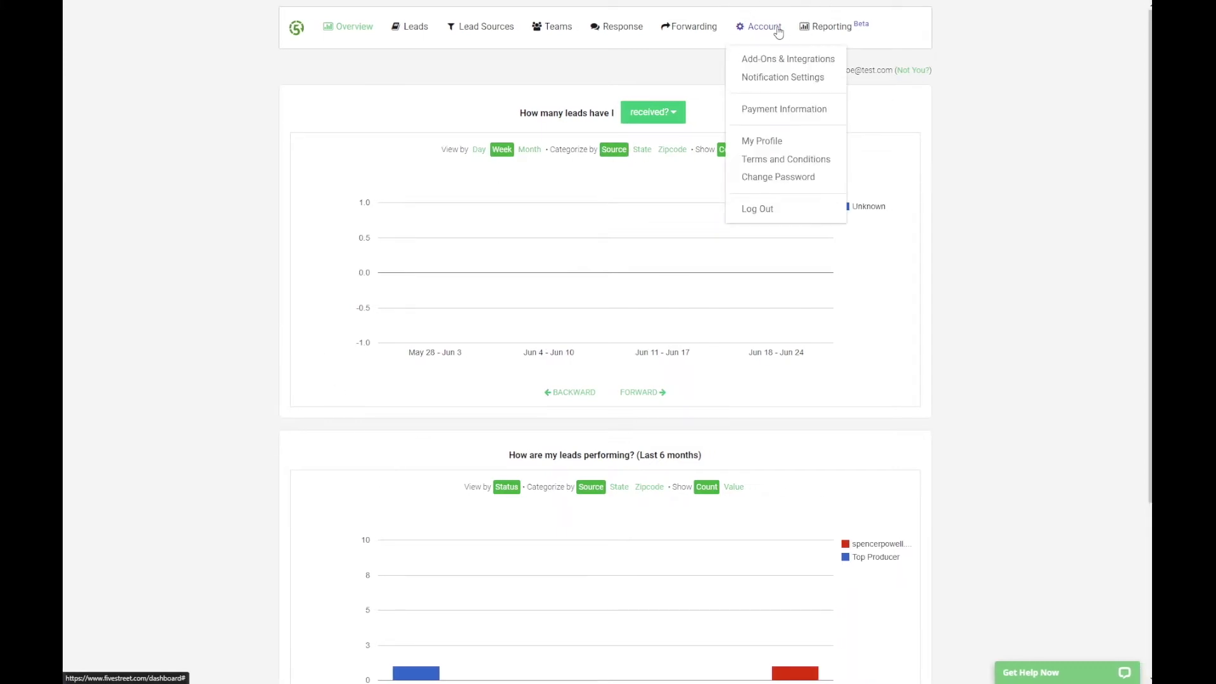
pyautogui.click(801, 112)
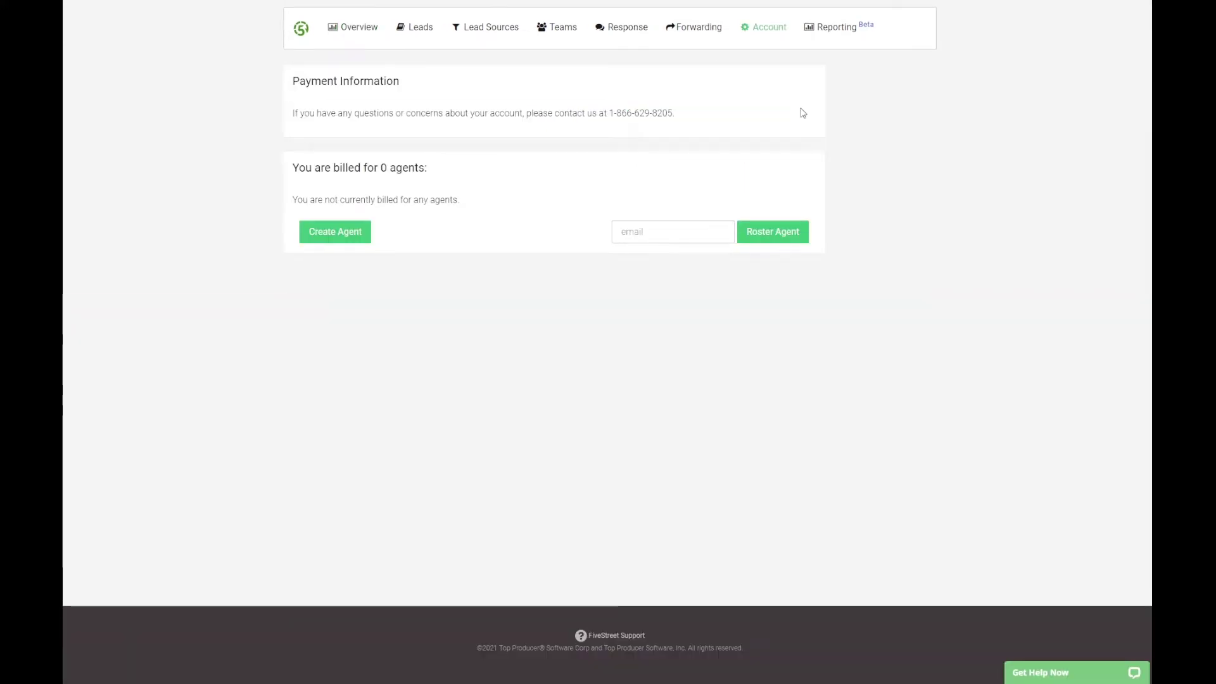
pyautogui.click(346, 243)
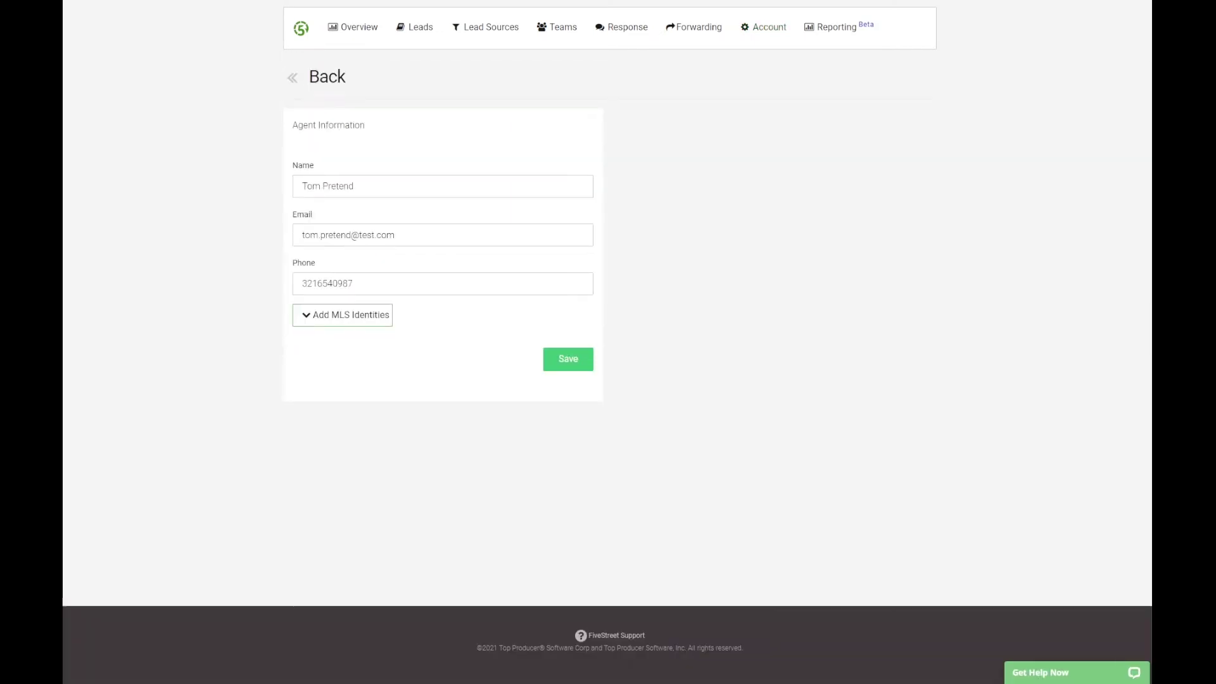
pyautogui.click(377, 252)
pyautogui.click(567, 364)
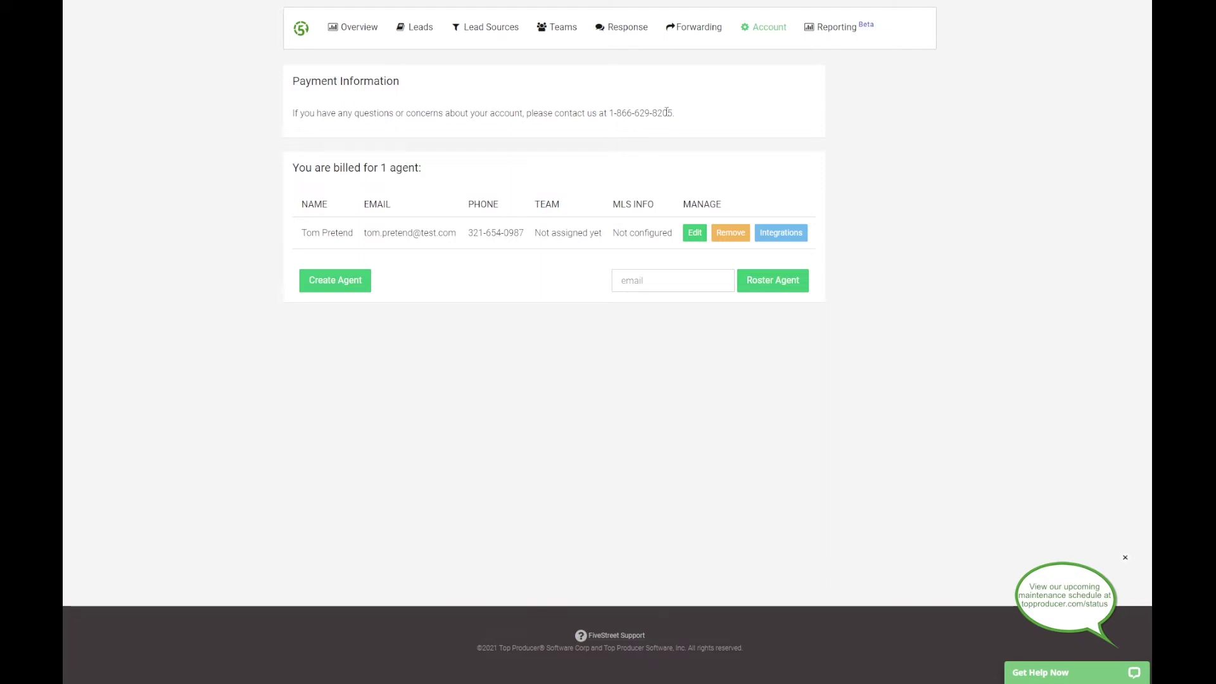
# Add a new team named "TP Realty - All agents" and save it
pyautogui.click(561, 40)
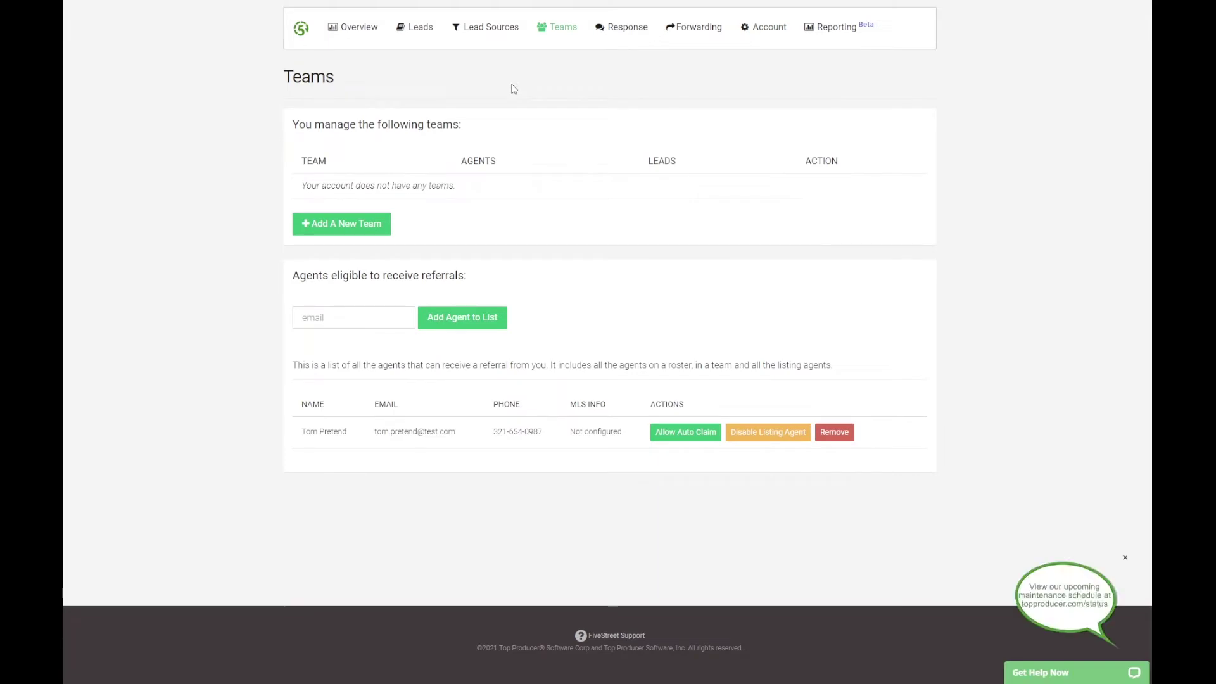
pyautogui.click(350, 231)
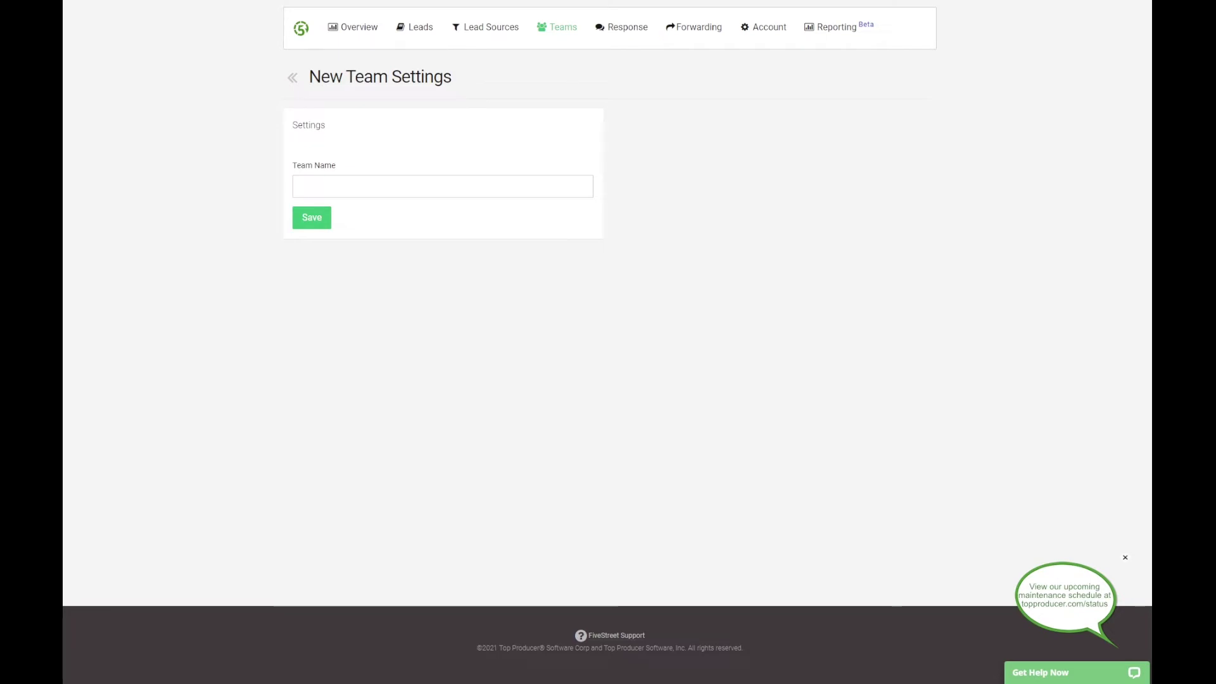
pyautogui.click(461, 191)
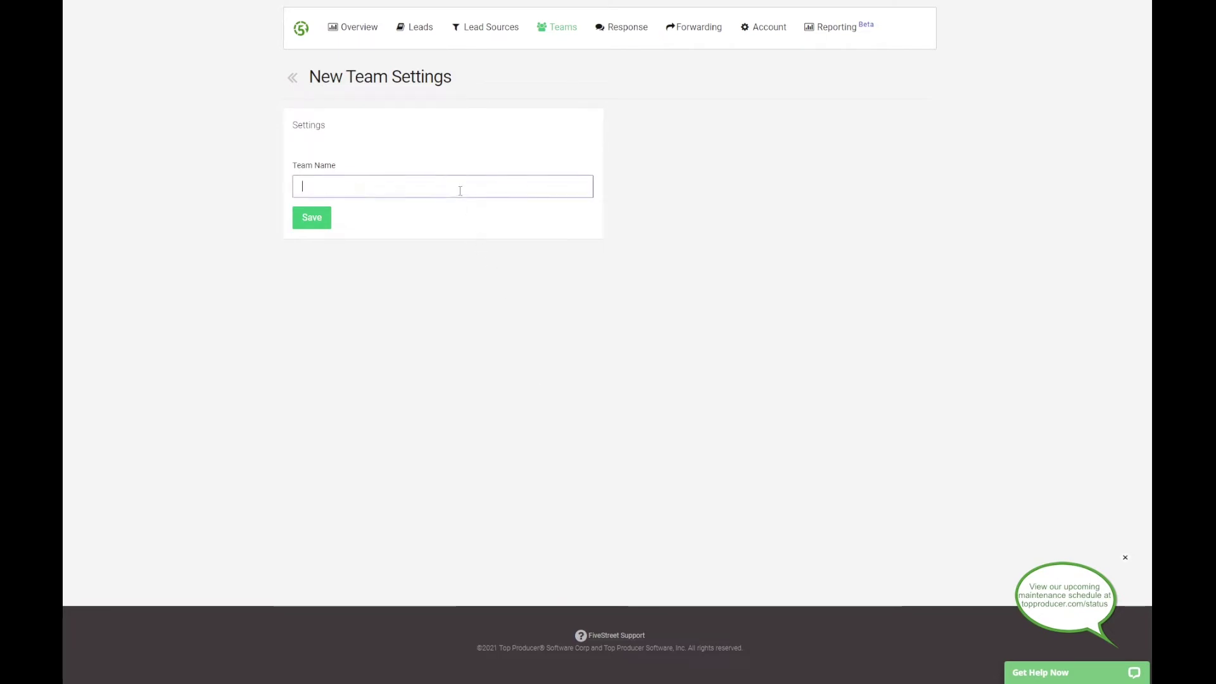
pyautogui.write('TP Realty - All agents')
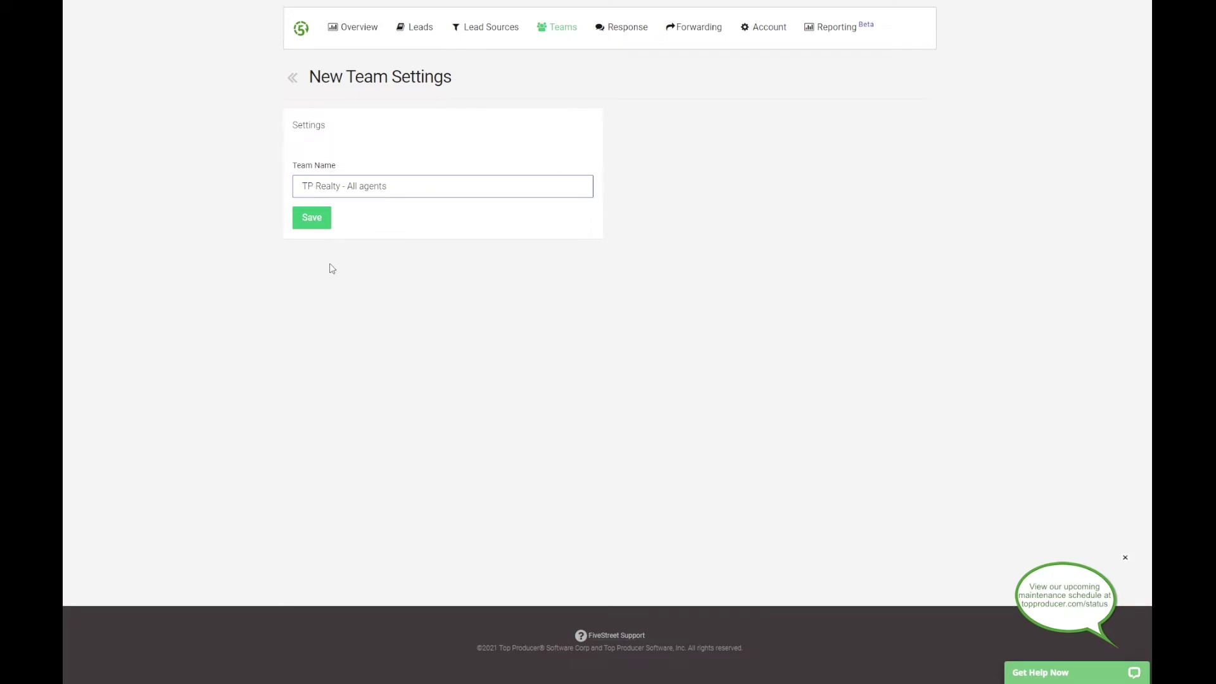
pyautogui.click(324, 226)
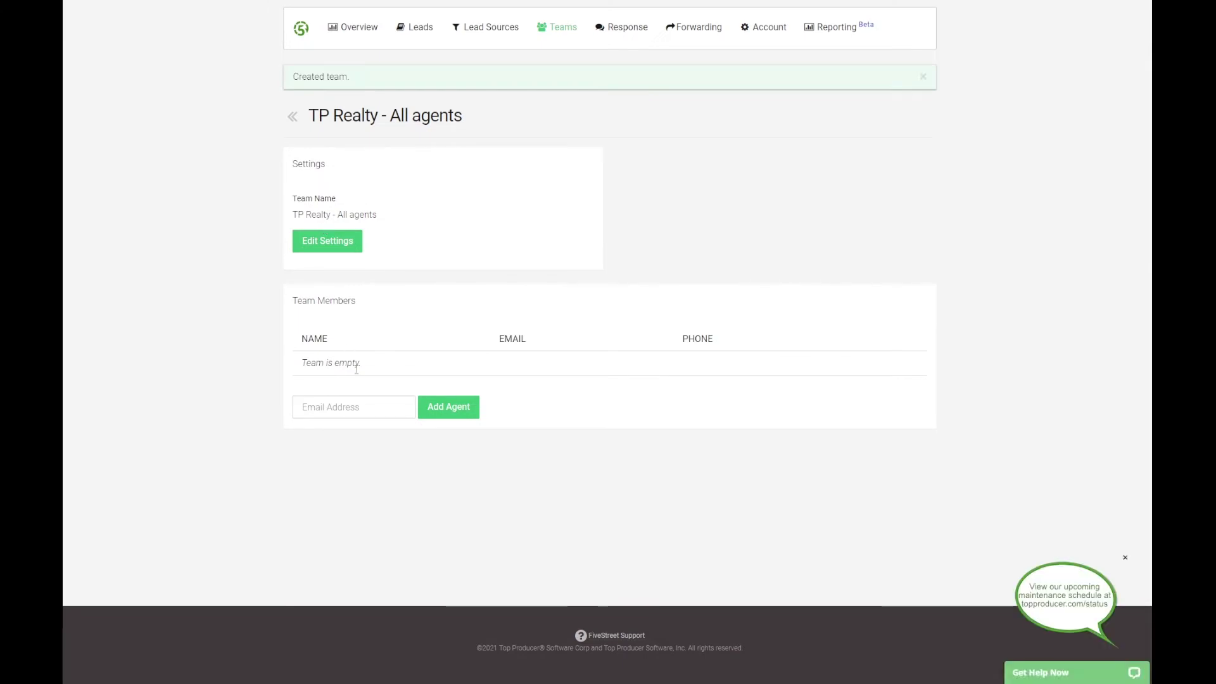
# Add the new agent to the TP Realty - All agents team using the agent's email address
pyautogui.click(341, 379)
pyautogui.click(330, 416)
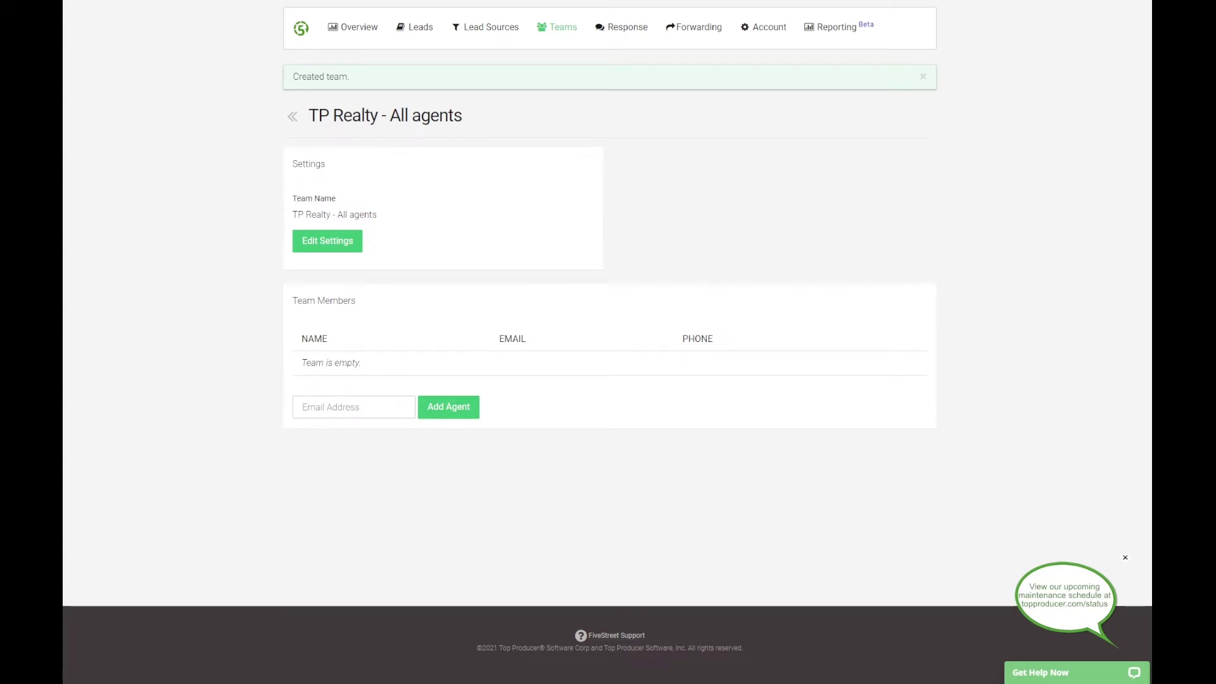
pyautogui.hotkey('ctrl', 'v')
pyautogui.click(474, 410)
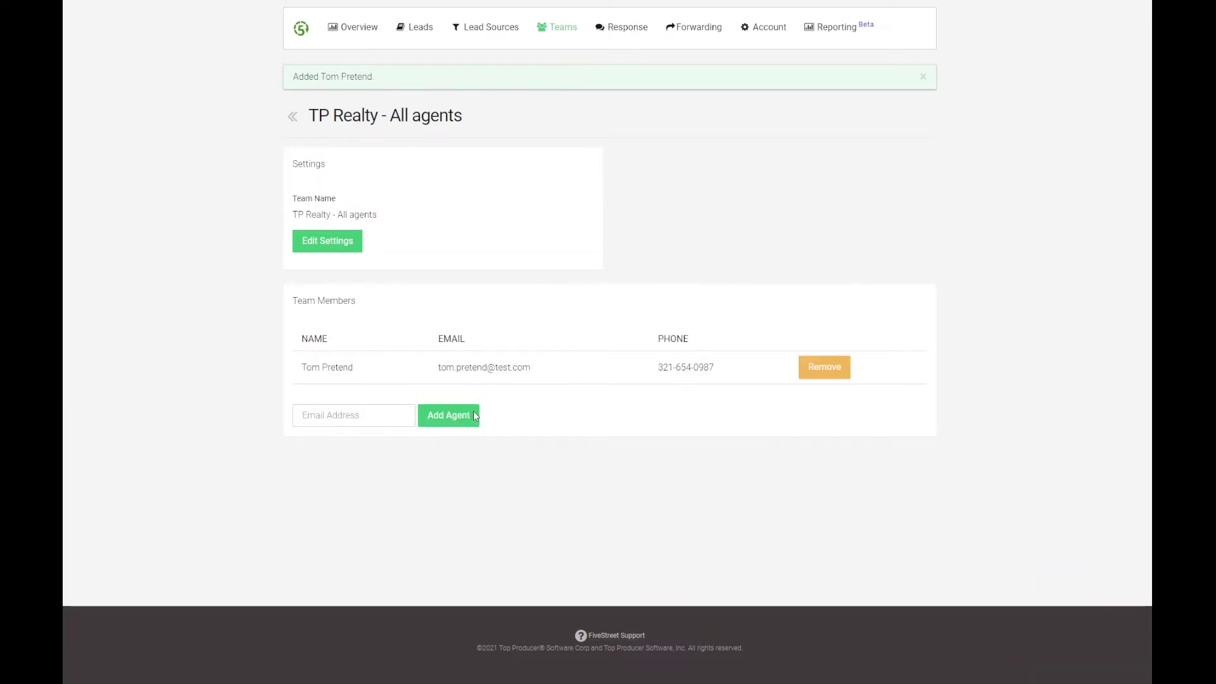
pyautogui.click(484, 387)
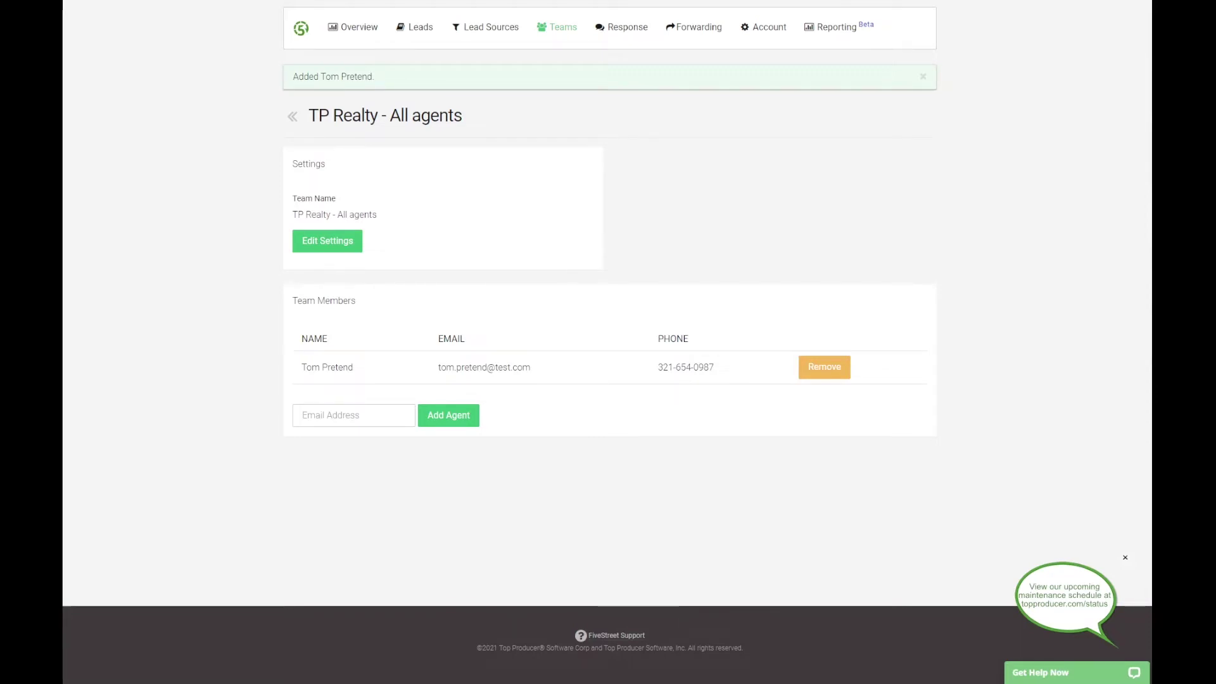
# Configure the Broadcast Rule to forward leads to the team "TP Realty - All agents" with the waiting period "send immediately"
pyautogui.click(688, 38)
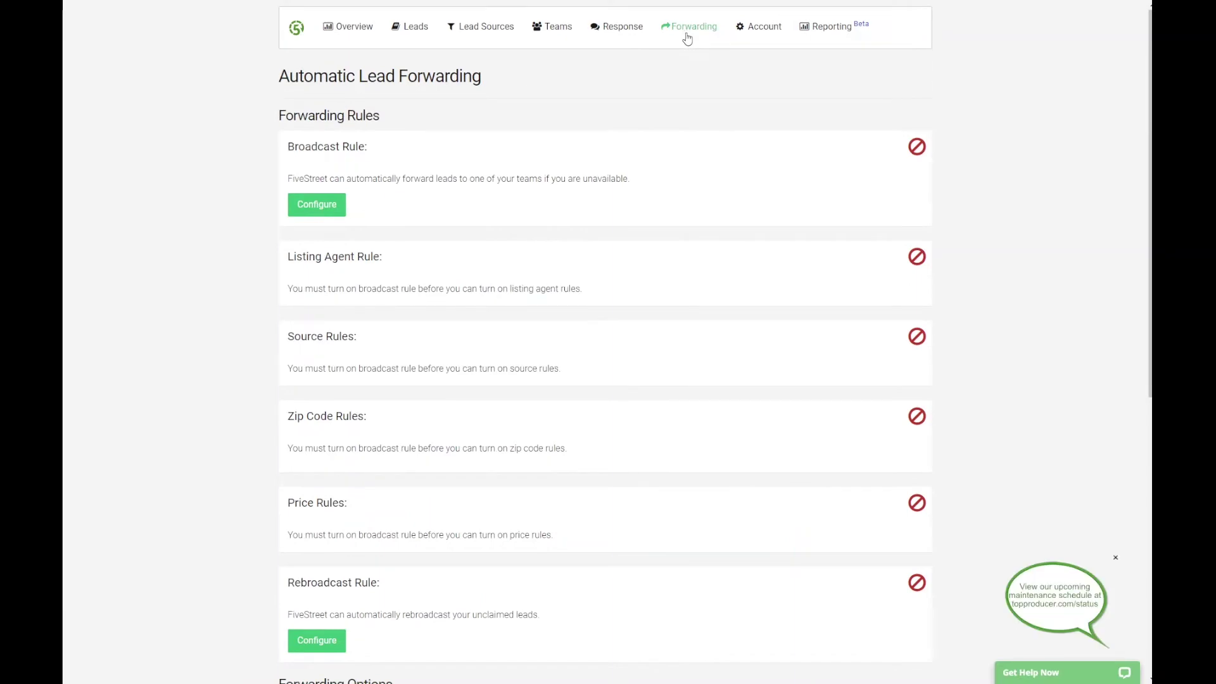
pyautogui.click(330, 158)
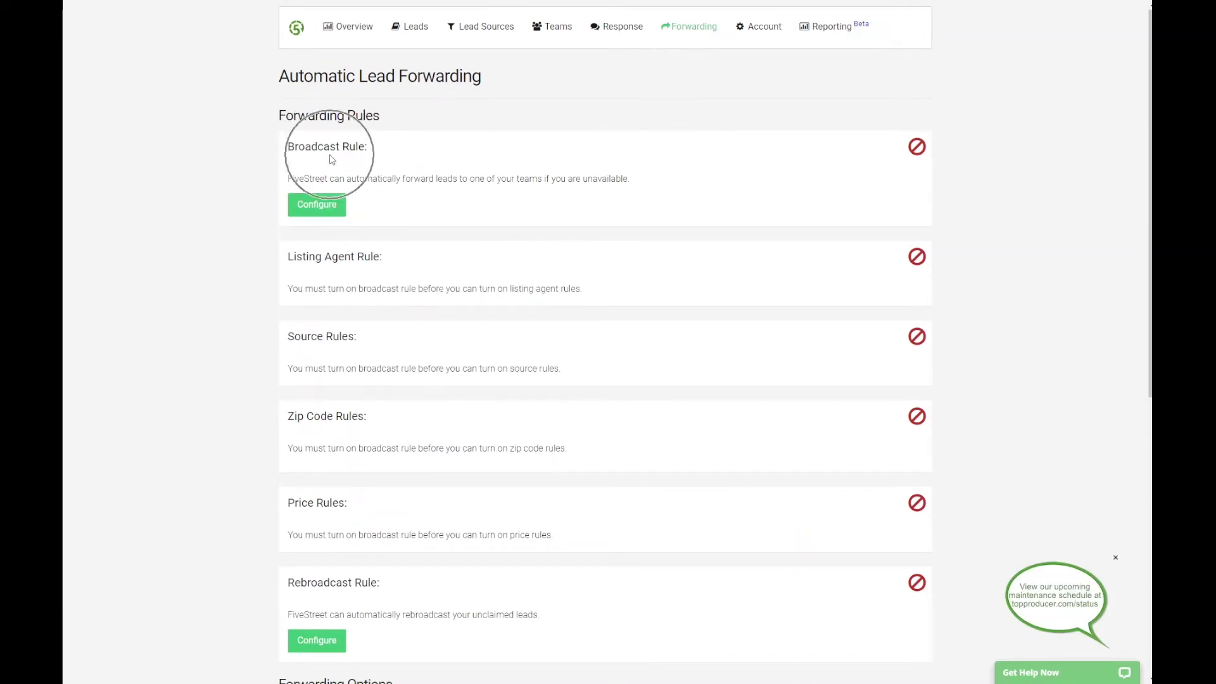
pyautogui.click(320, 208)
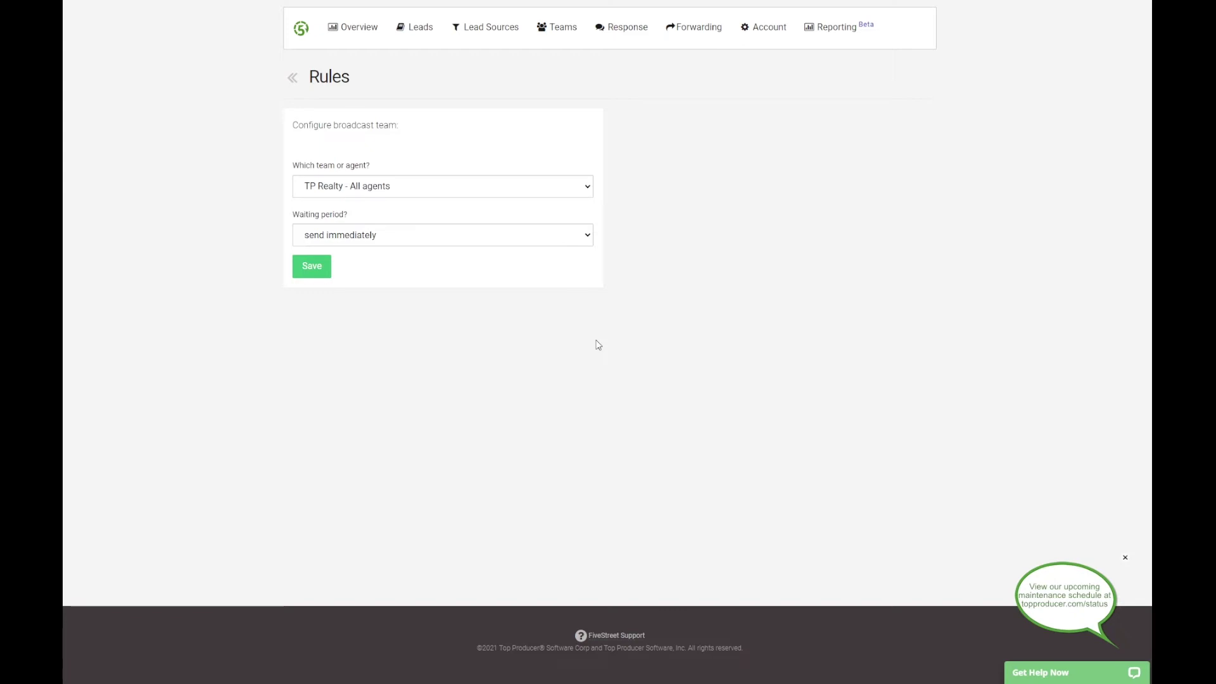
pyautogui.click(407, 191)
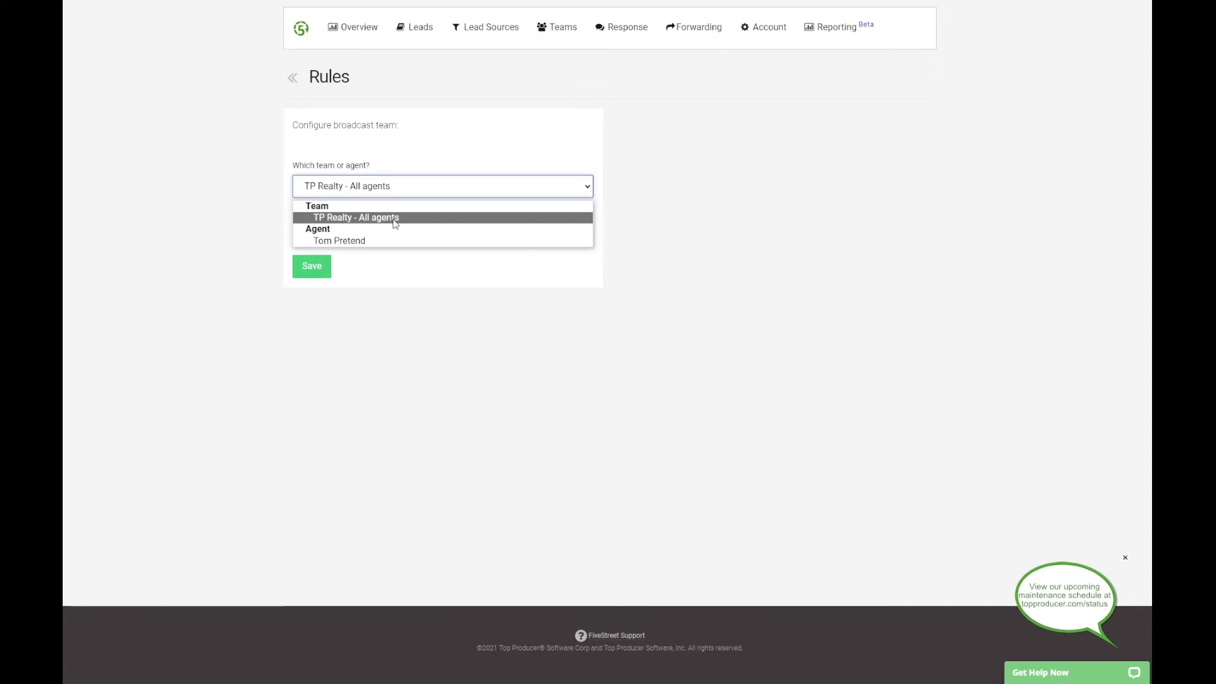
pyautogui.click(408, 221)
pyautogui.click(391, 242)
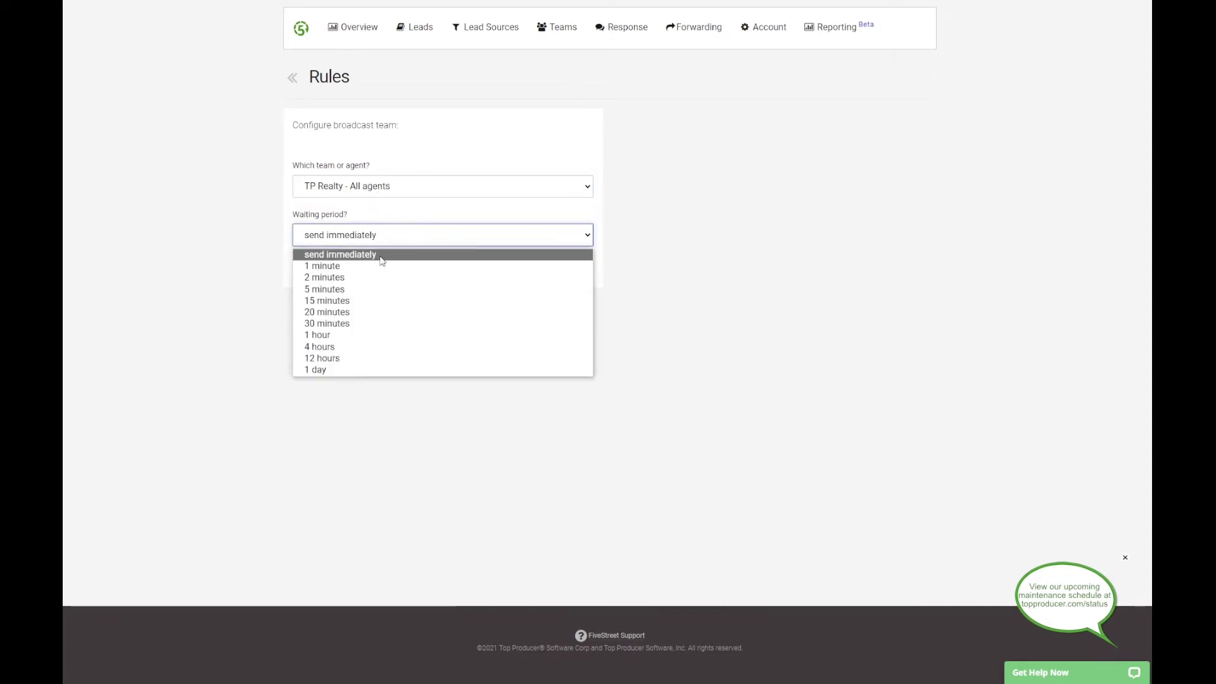
pyautogui.click(382, 259)
pyautogui.click(311, 271)
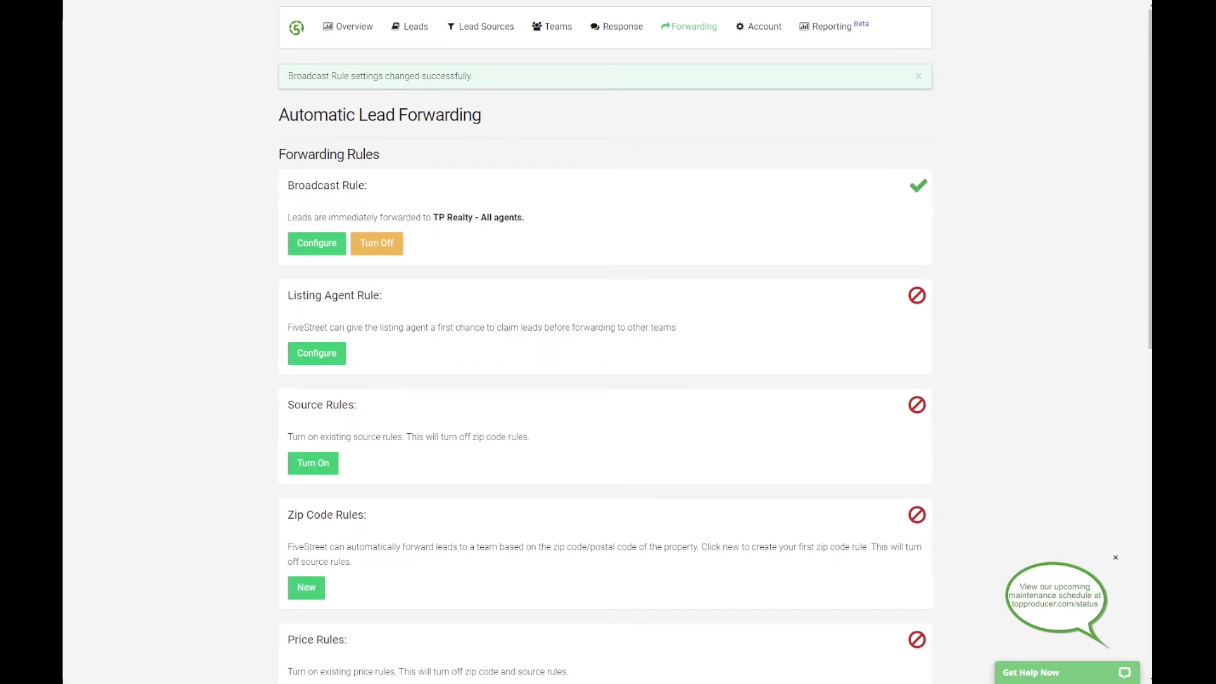
# Turn on the Team Size Optimizer in the forwarding options and bring up its settings
pyautogui.scroll(-5, 516, 529)
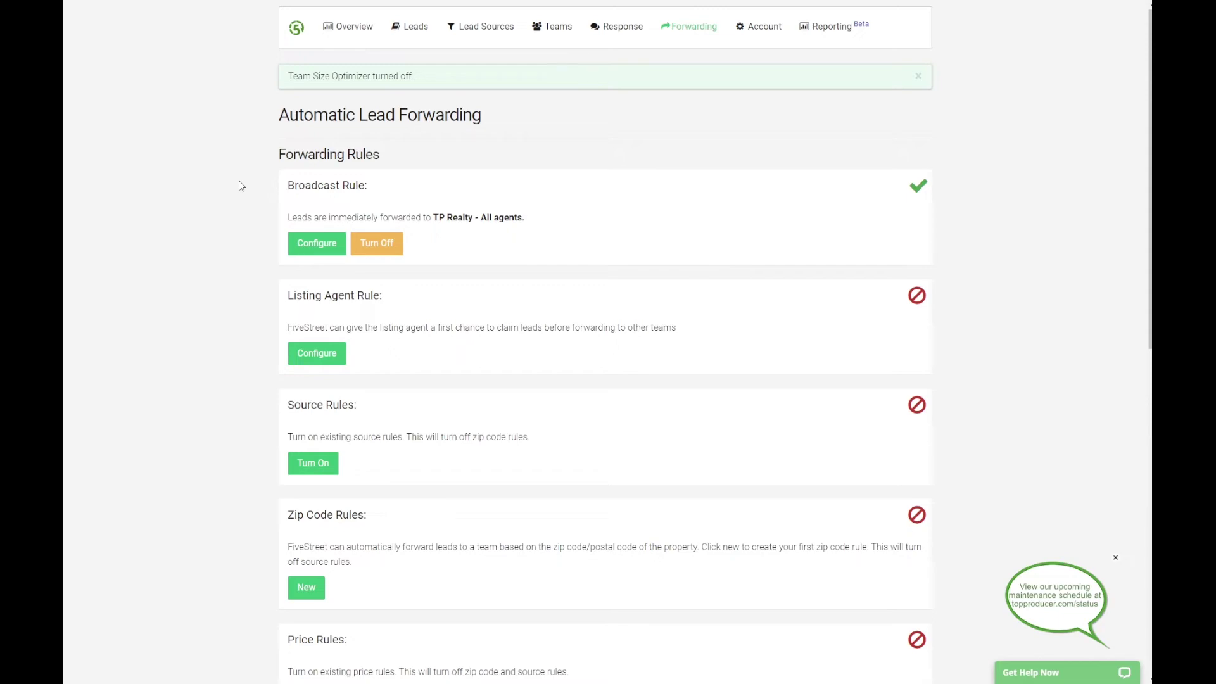
pyautogui.scroll(-10, 242, 190)
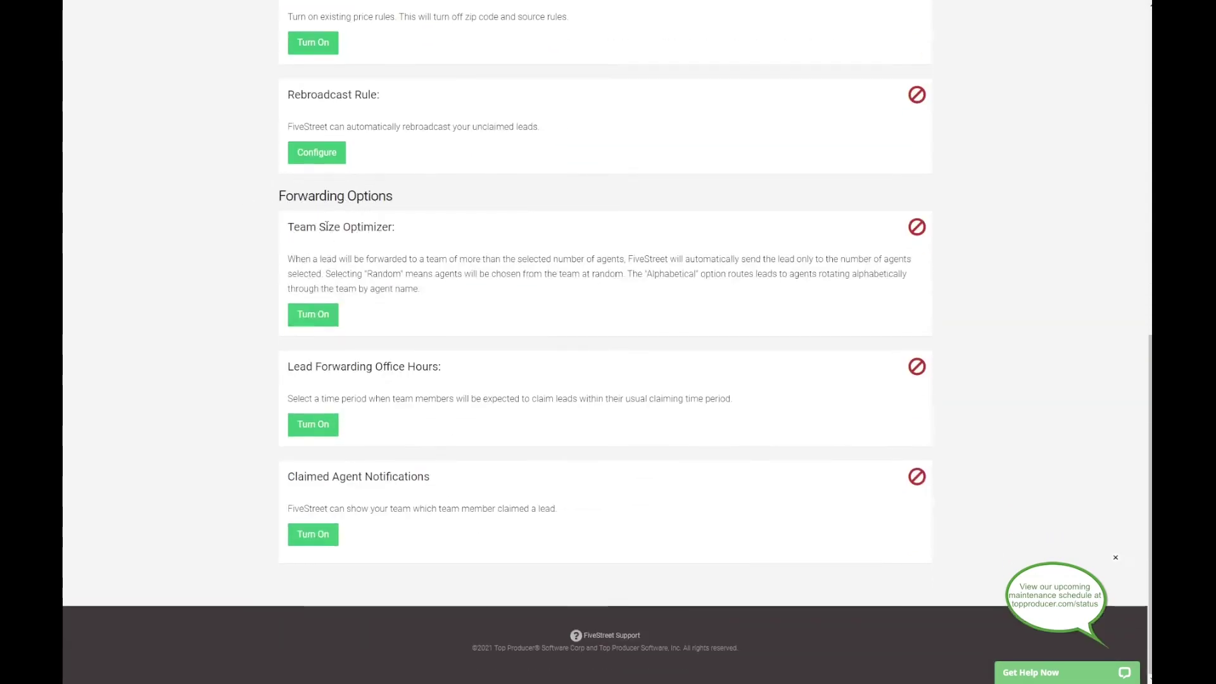
pyautogui.click(320, 324)
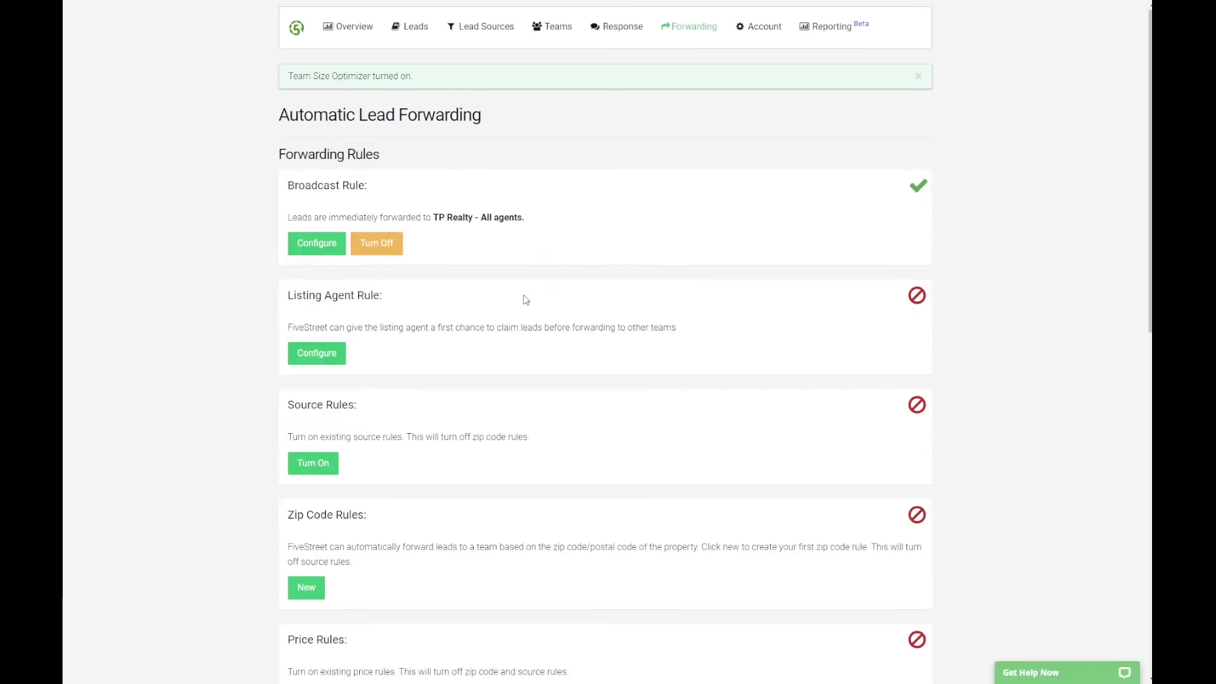
pyautogui.scroll(-10, 548, 282)
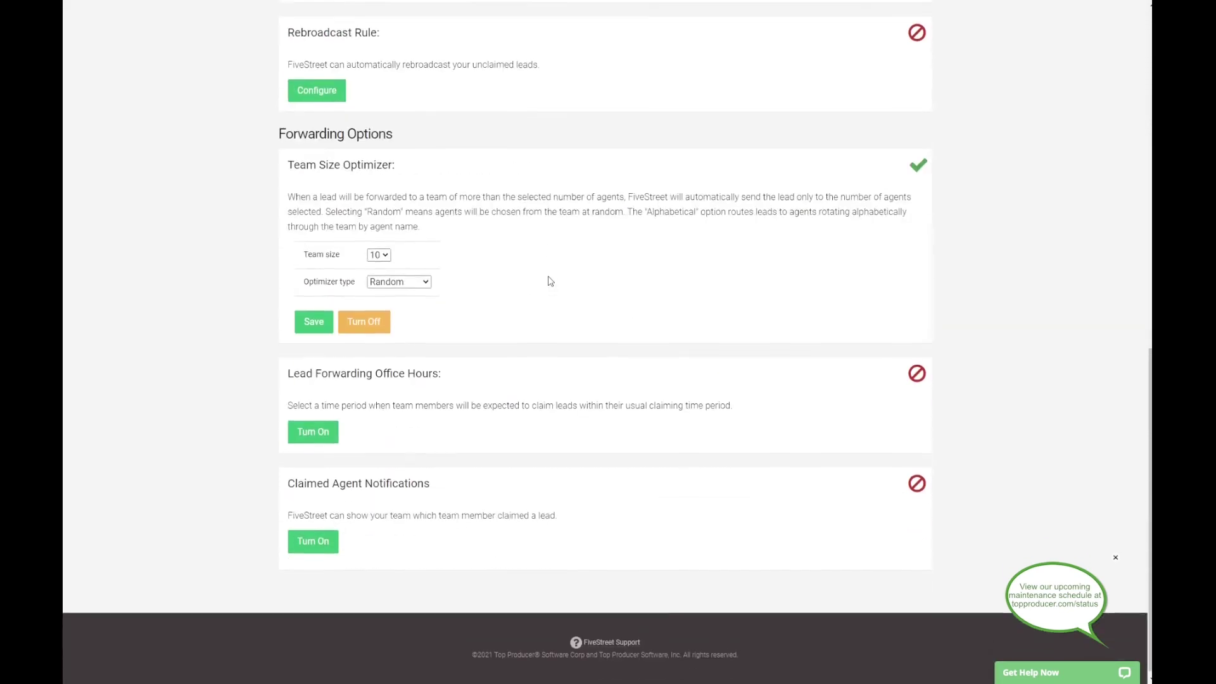
# Set the Team Size Optimizer to a team size of 1 with the Alphabetical optimizer type and save it
pyautogui.click(340, 257)
pyautogui.click(382, 250)
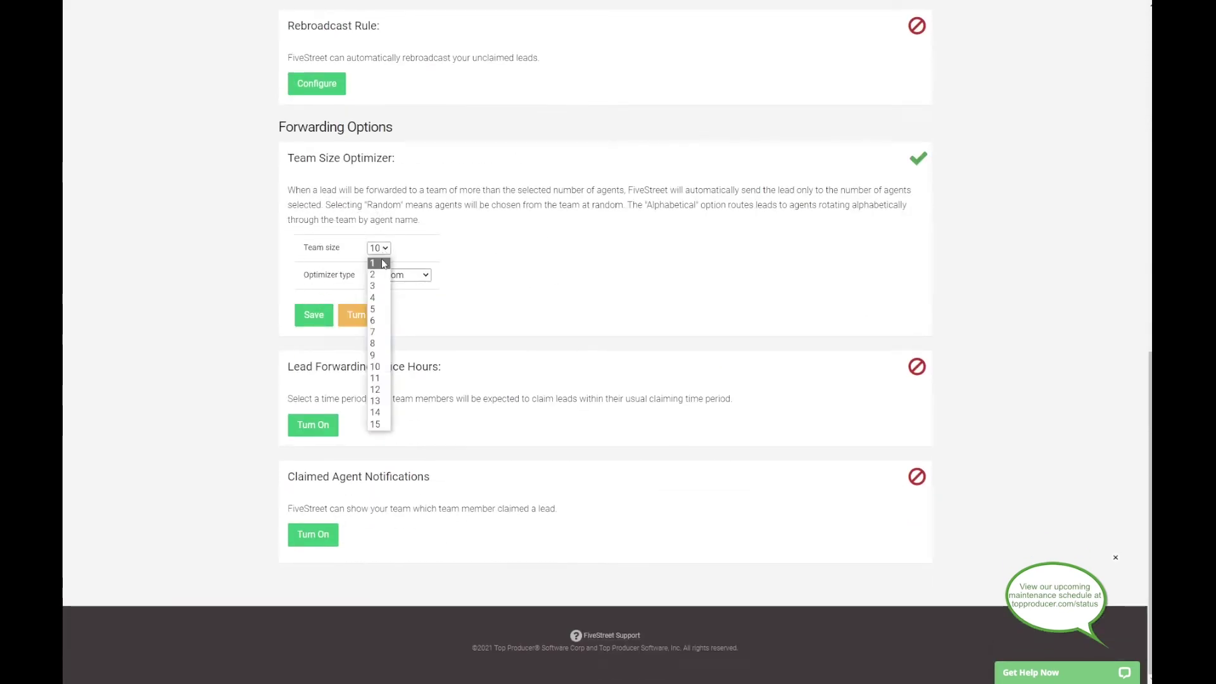
pyautogui.click(380, 263)
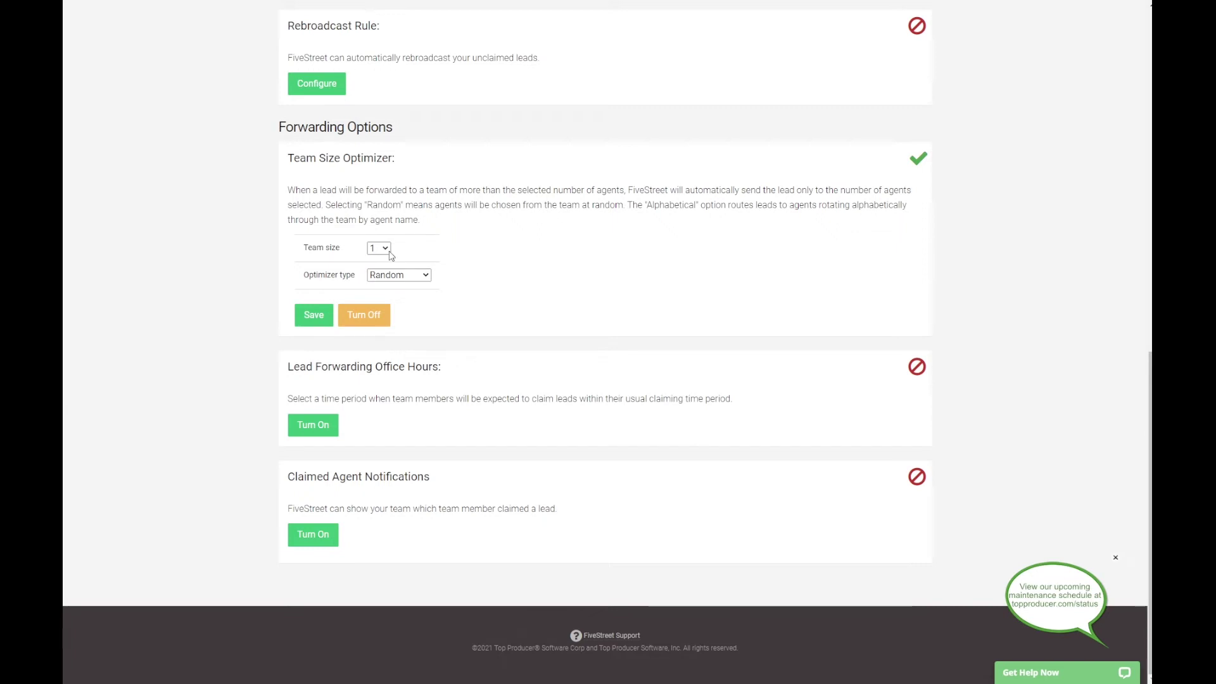
pyautogui.click(343, 277)
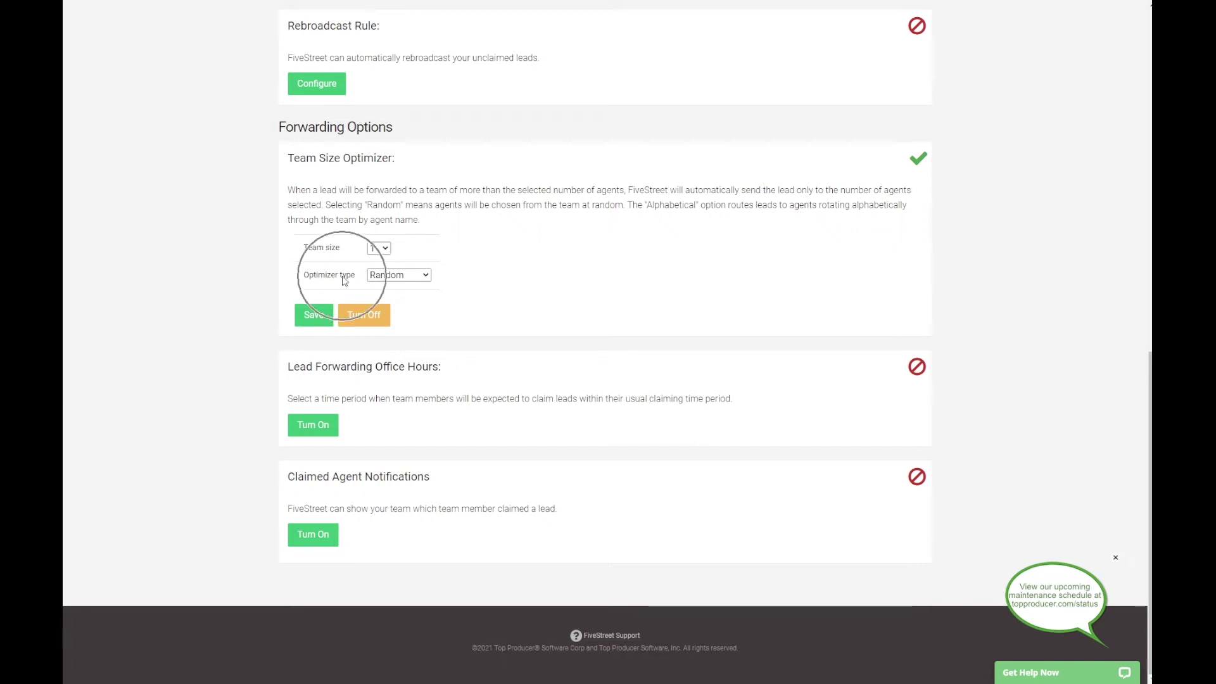
pyautogui.click(343, 277)
pyautogui.click(380, 276)
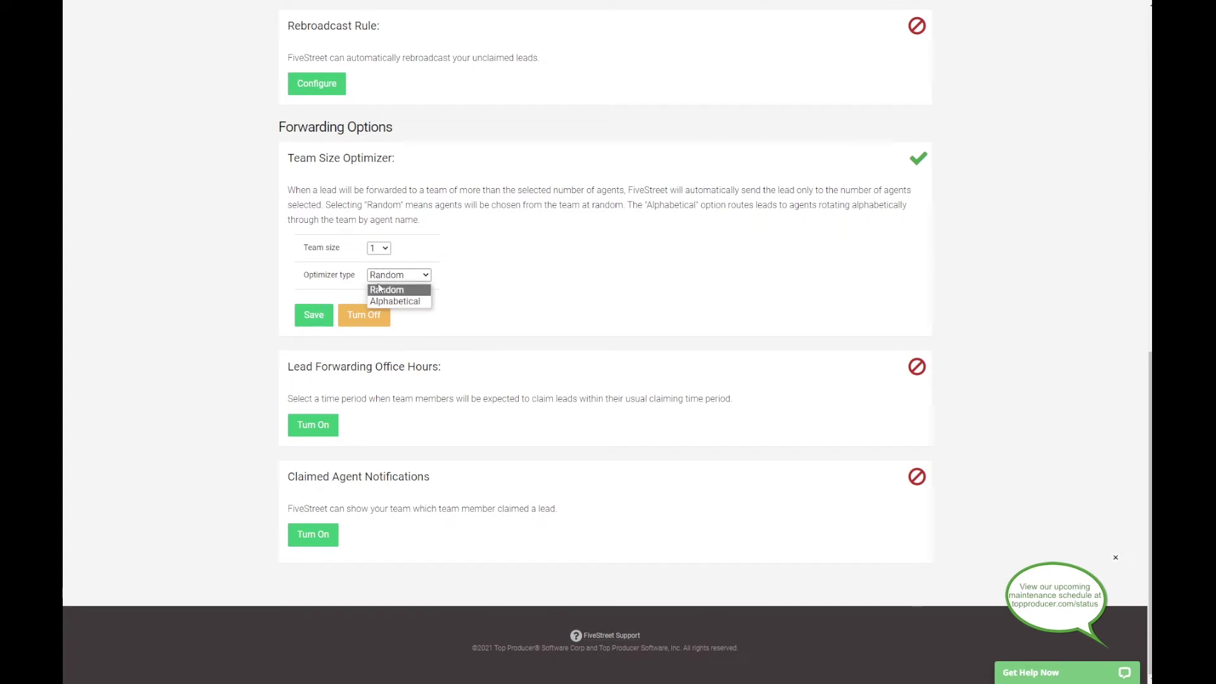
pyautogui.click(383, 302)
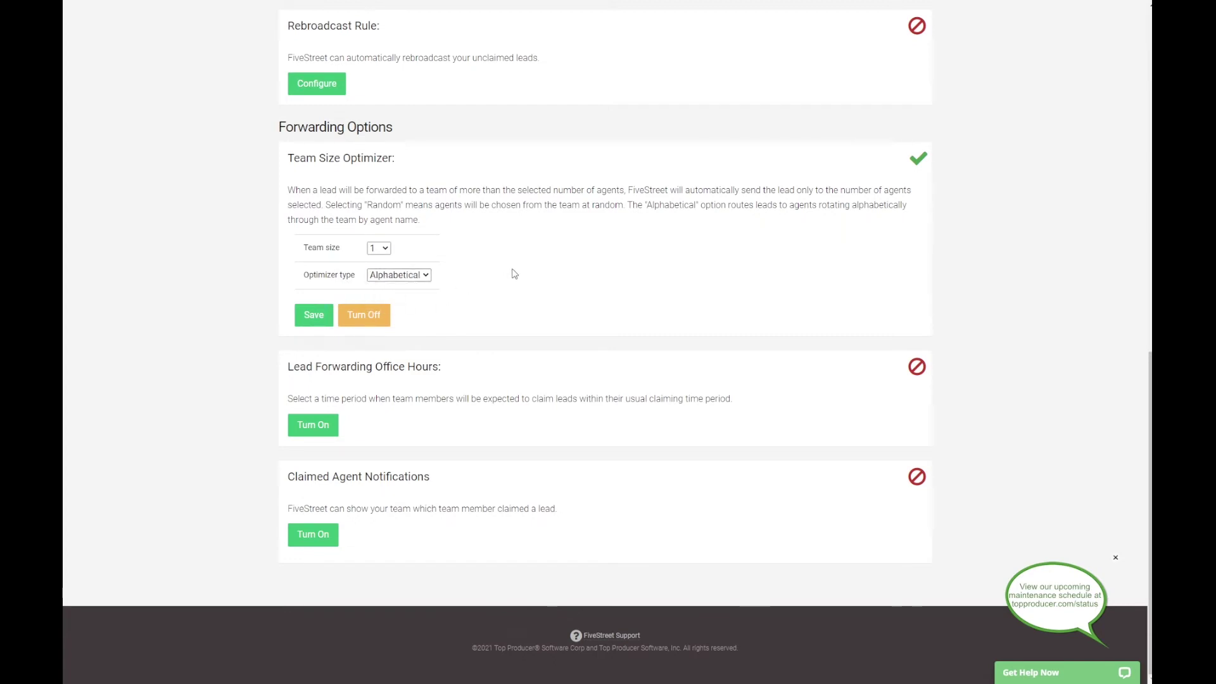
pyautogui.click(313, 317)
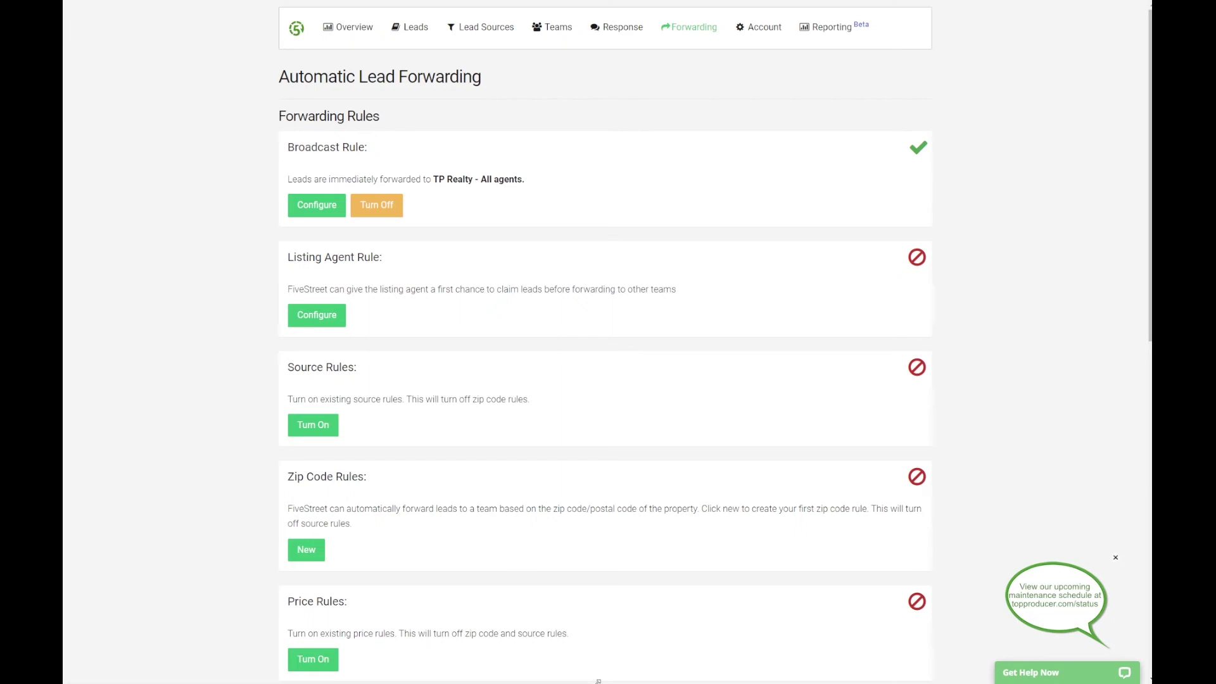
# Open the FiveStreet support chat to view the message area and minimize it again
pyautogui.click(1068, 675)
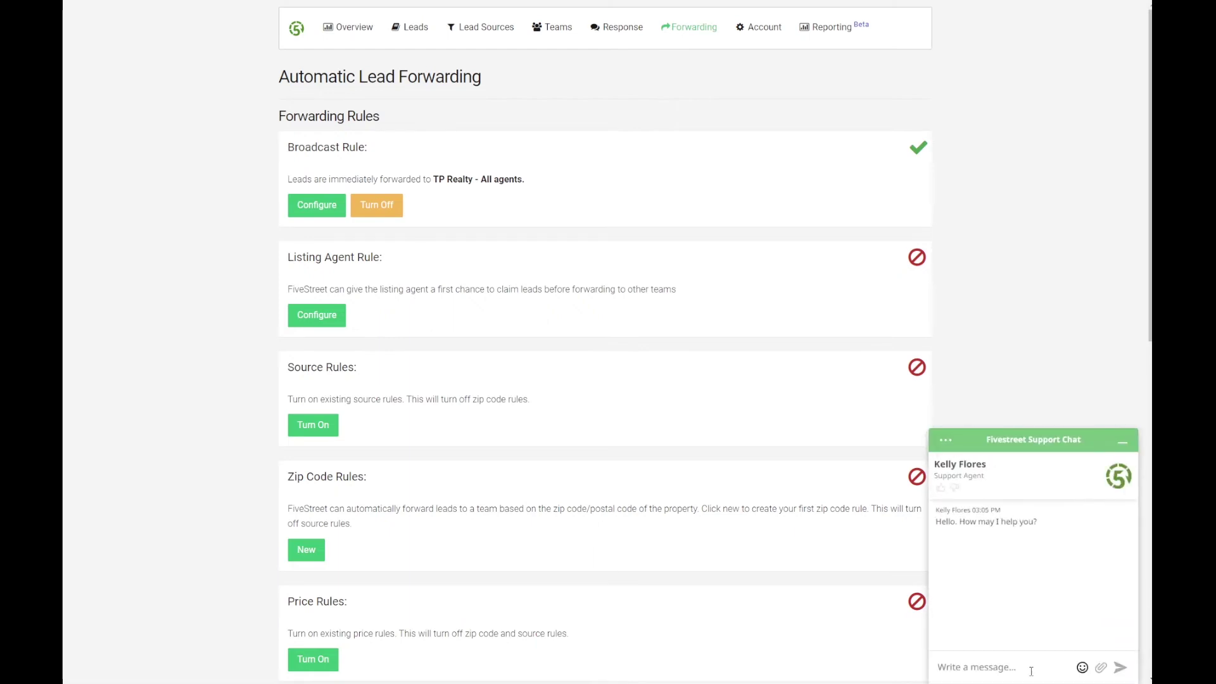
pyautogui.click(1019, 669)
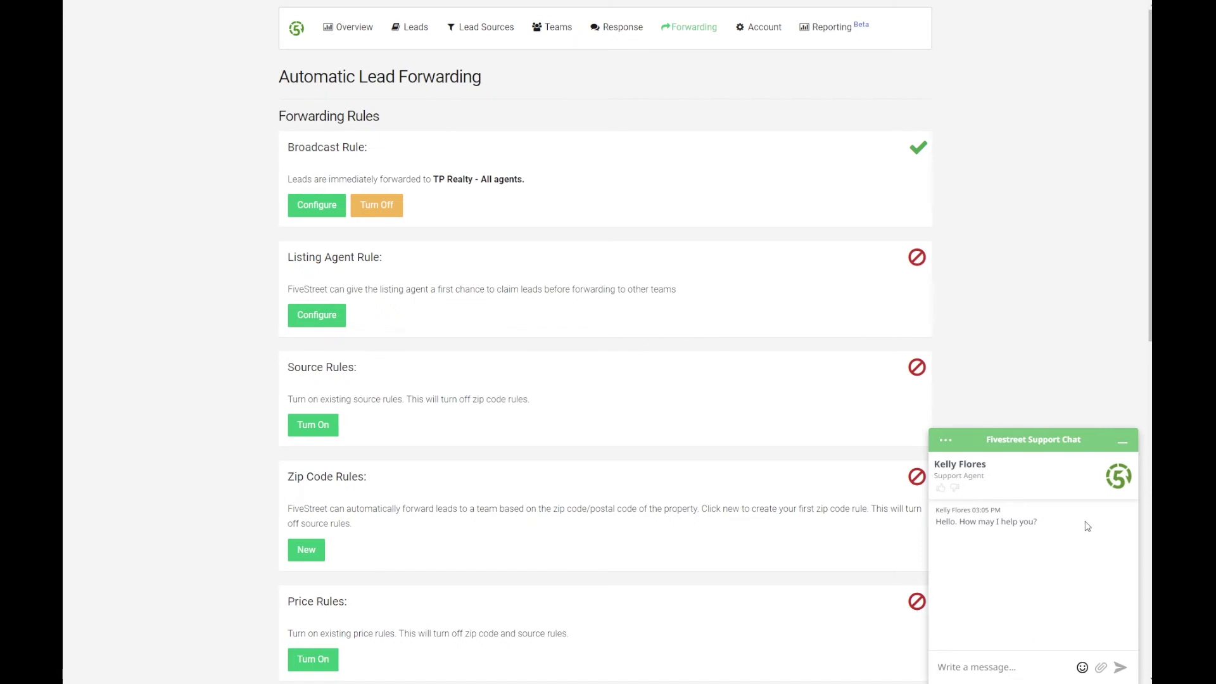
pyautogui.click(1123, 442)
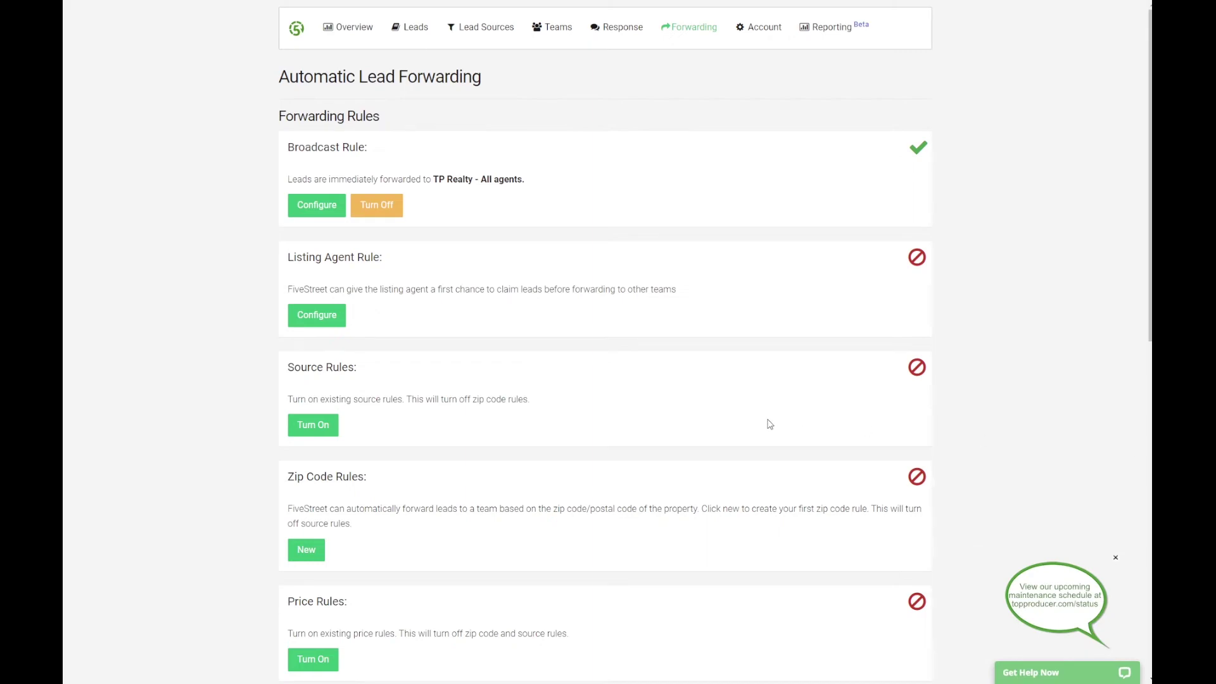
# Open the FiveStreet Support page from the page footer and look through its list of help articles
pyautogui.scroll(-10, 650, 449)
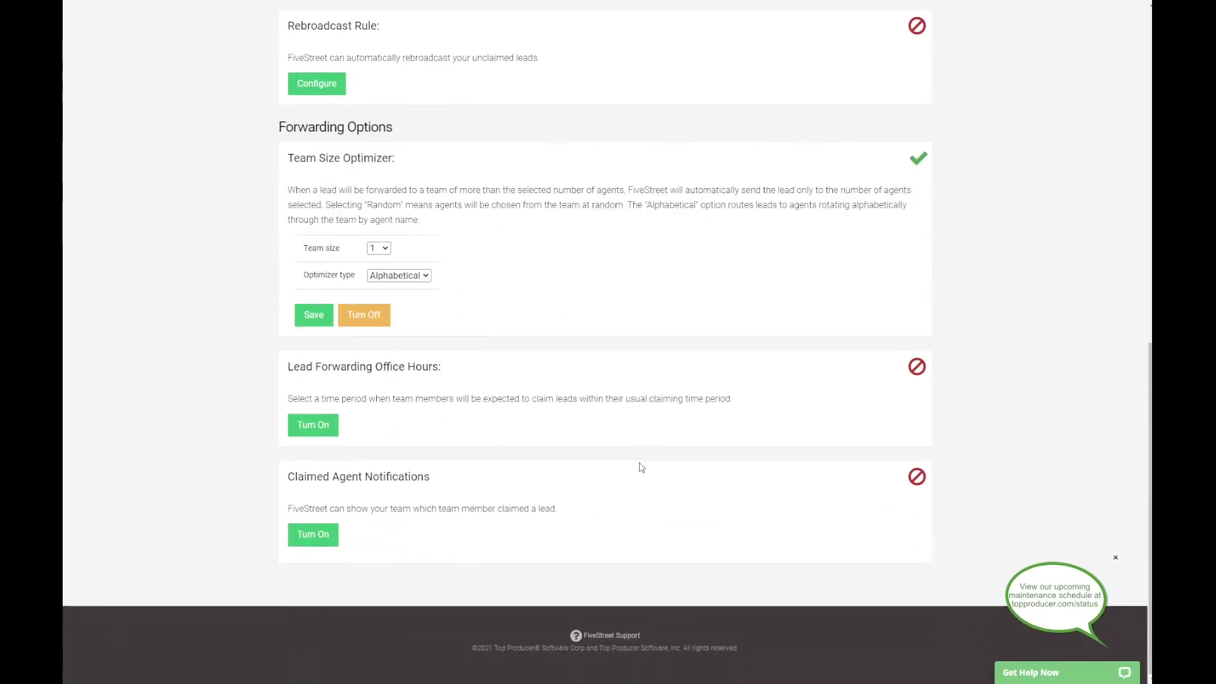
pyautogui.click(619, 638)
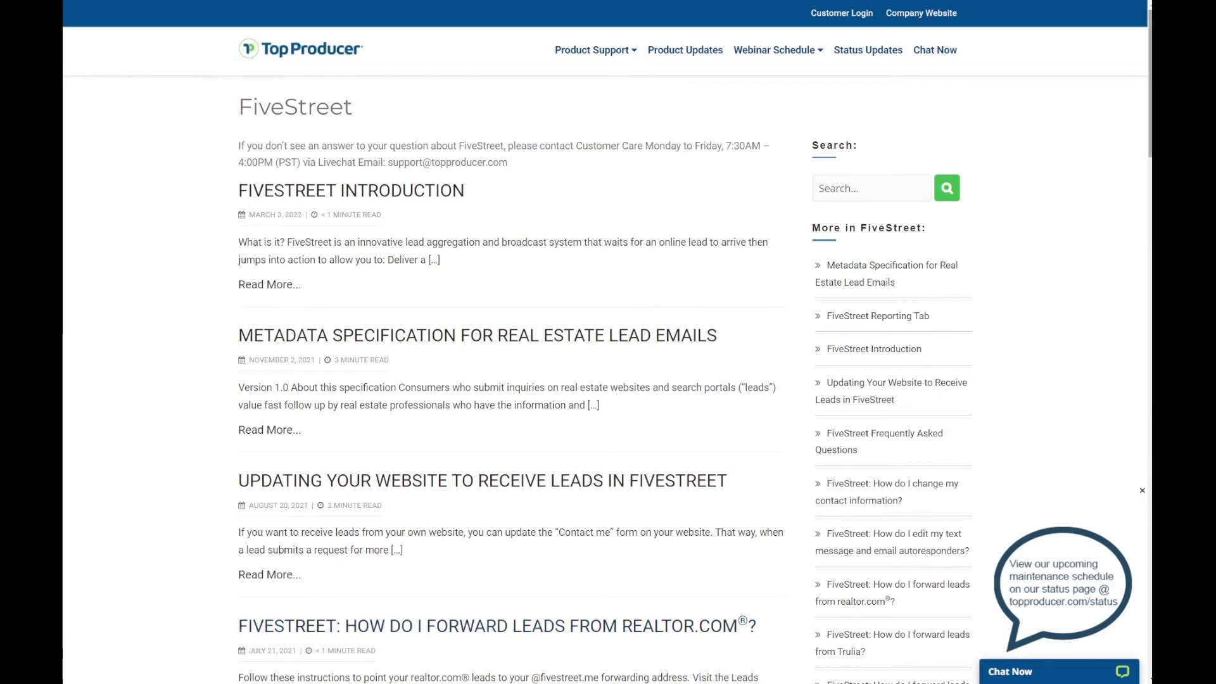
pyautogui.scroll(-6, 1148, 124)
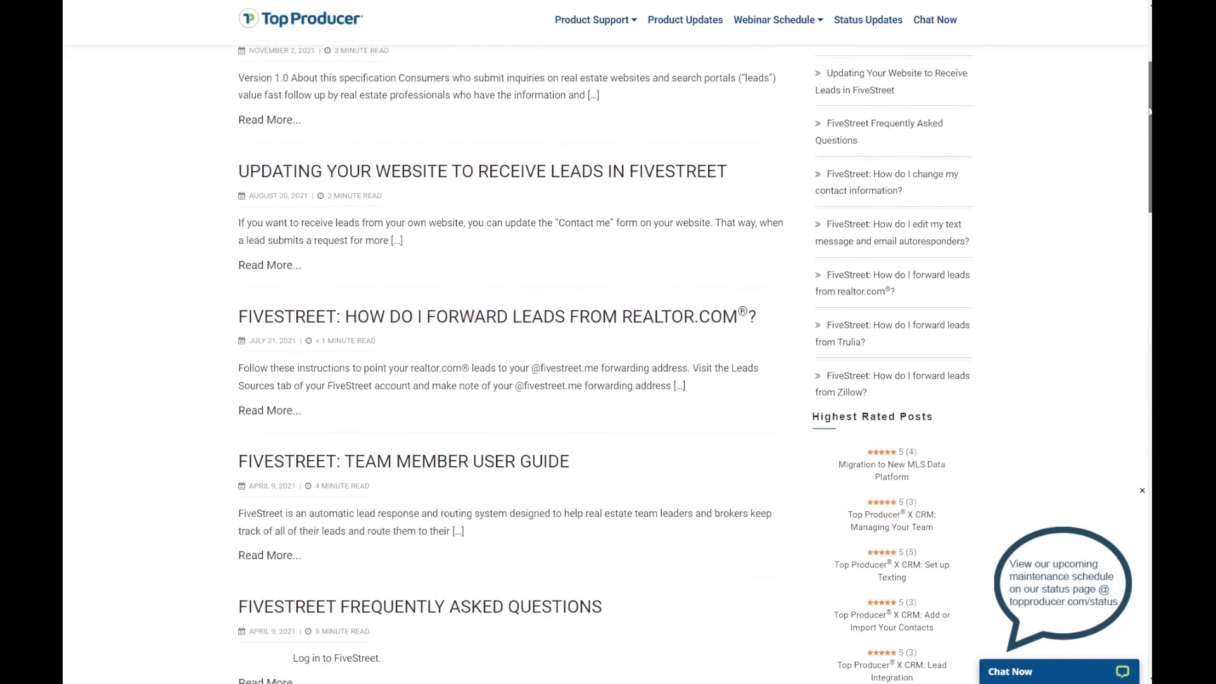
pyautogui.moveTo(1148, 125); pyautogui.dragTo(1147, 191)
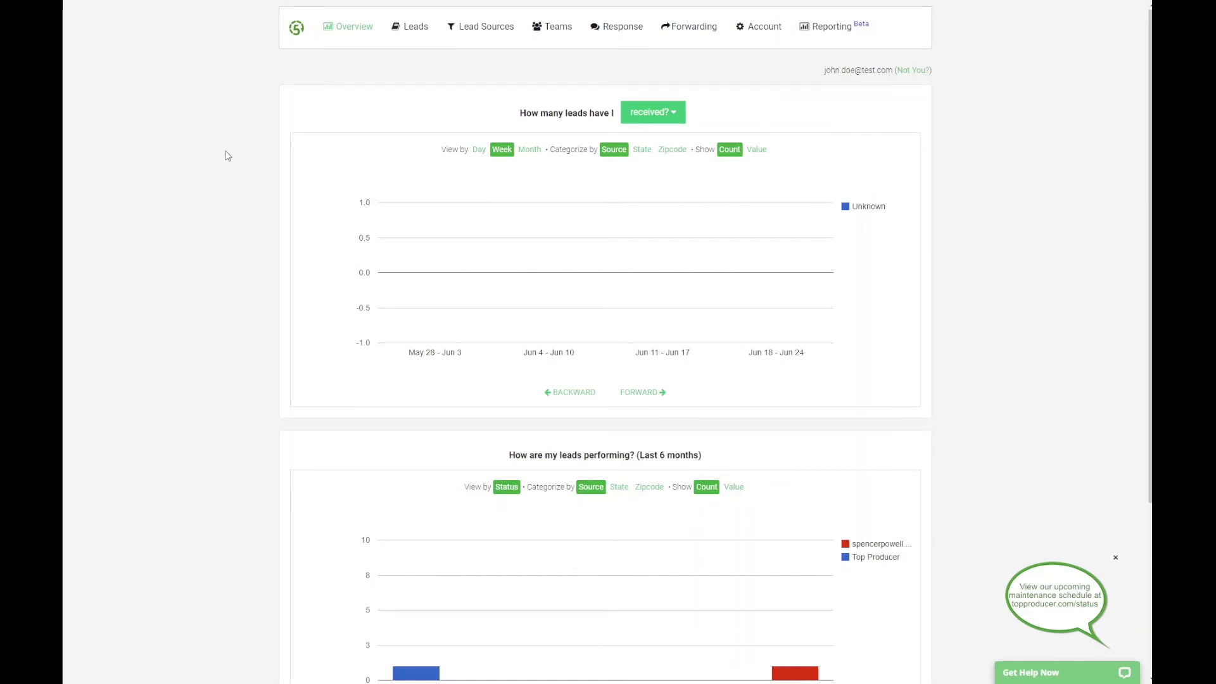
# Try the Text Message Responder in the automatic lead response settings, and turn on the Email Responder and open its customization
pyautogui.click(623, 35)
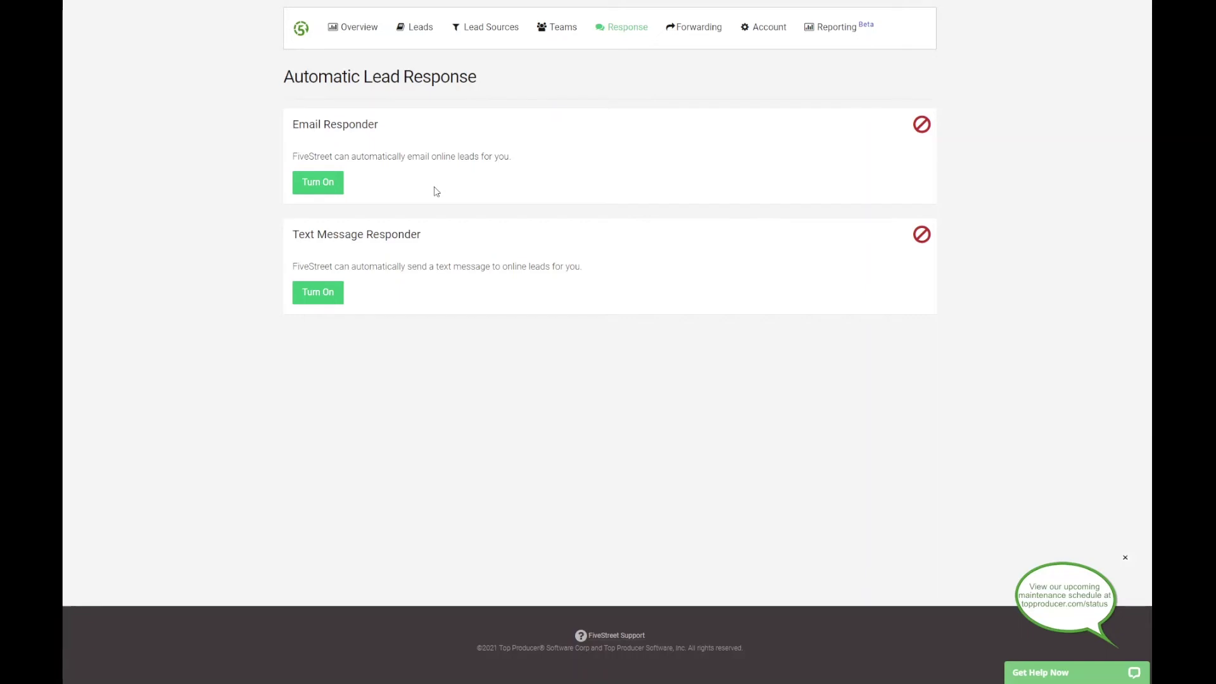
pyautogui.click(333, 303)
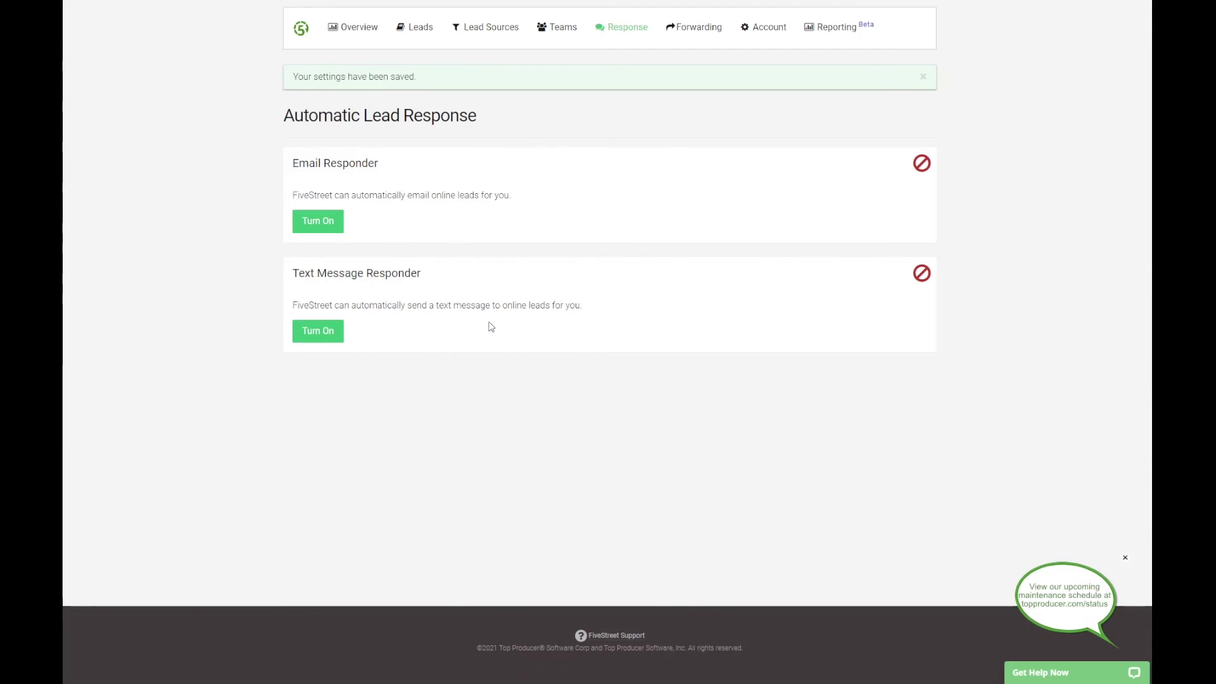
pyautogui.click(334, 232)
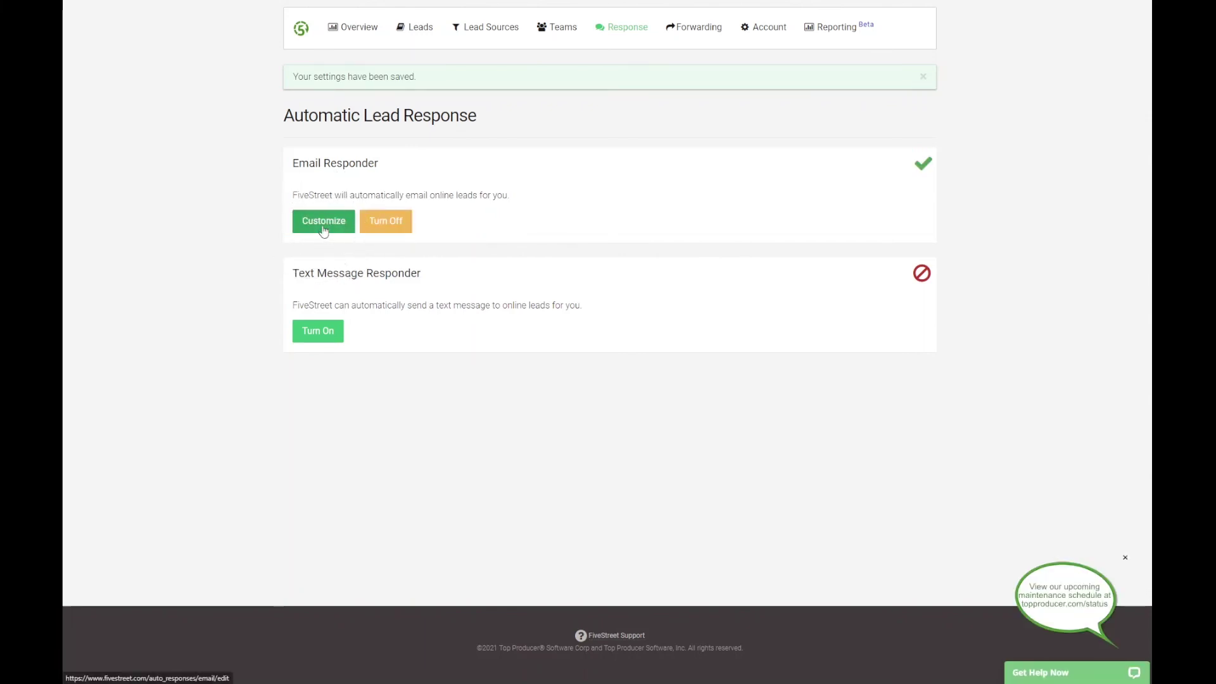
pyautogui.click(323, 221)
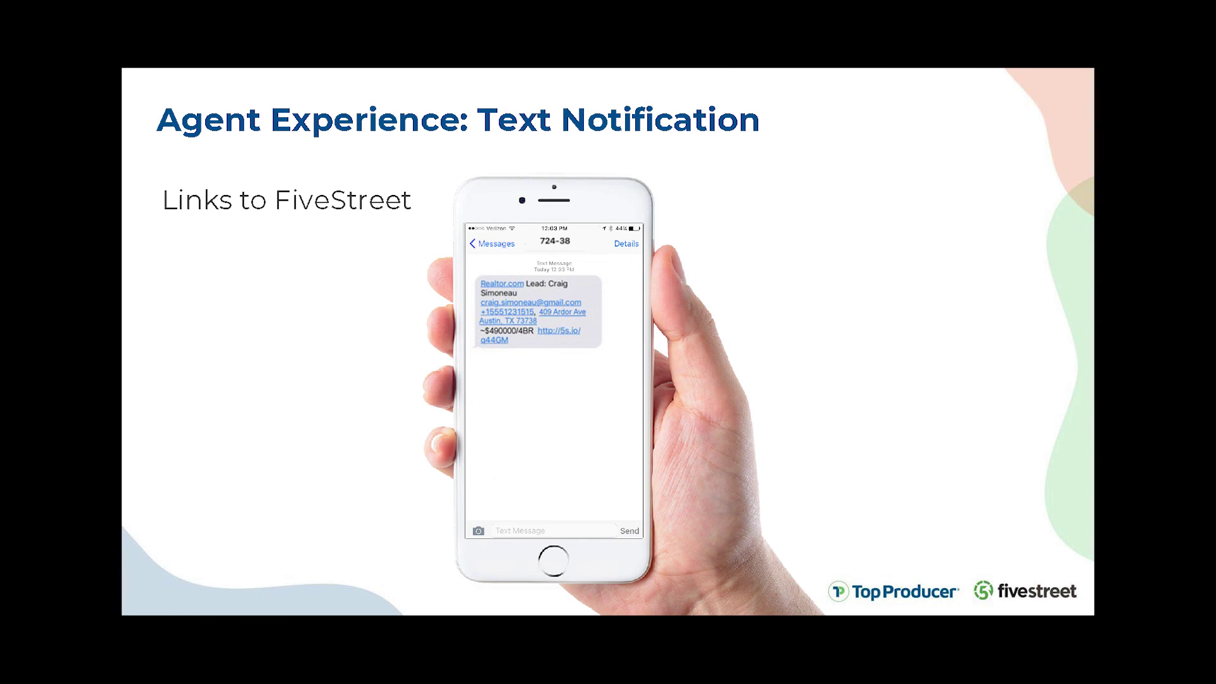
pyautogui.press('Right')
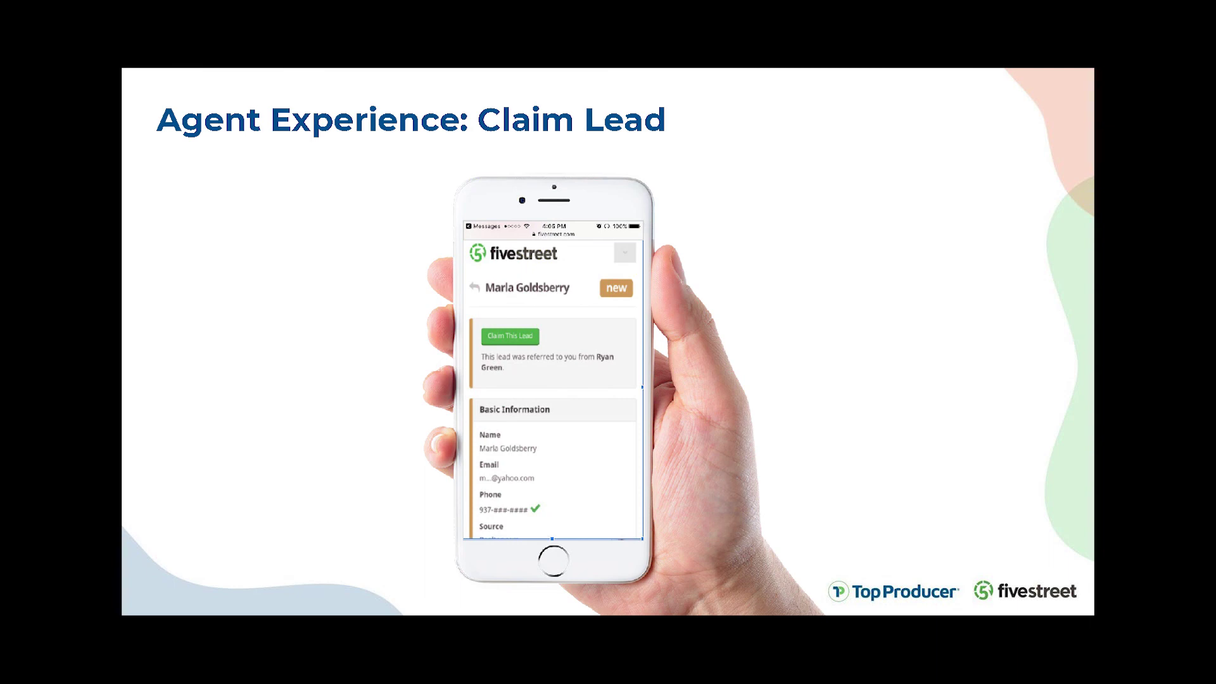
pyautogui.press('Right')
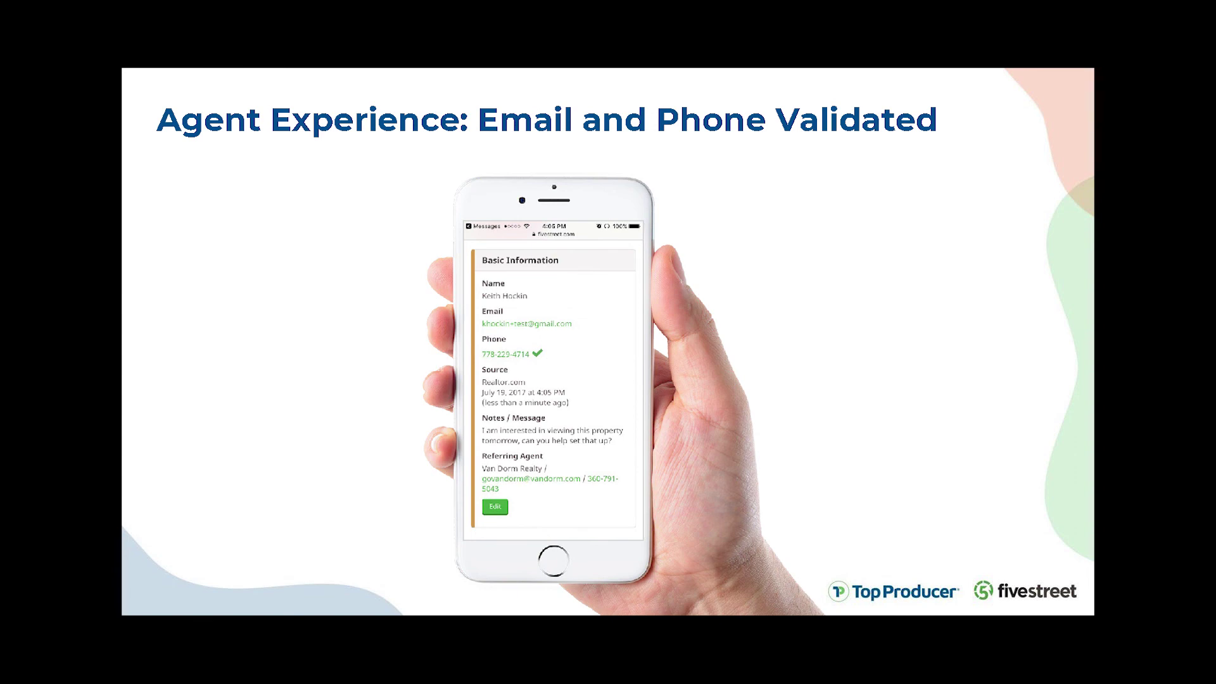
pyautogui.press('Right')
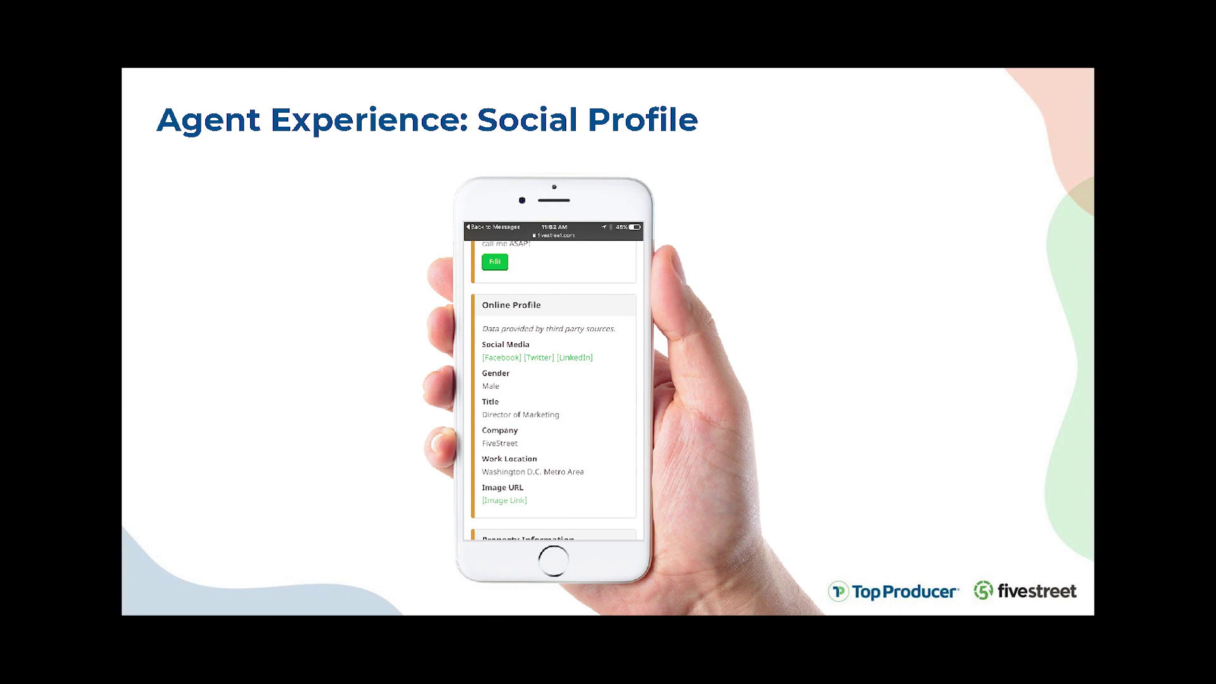
pyautogui.press('Right')
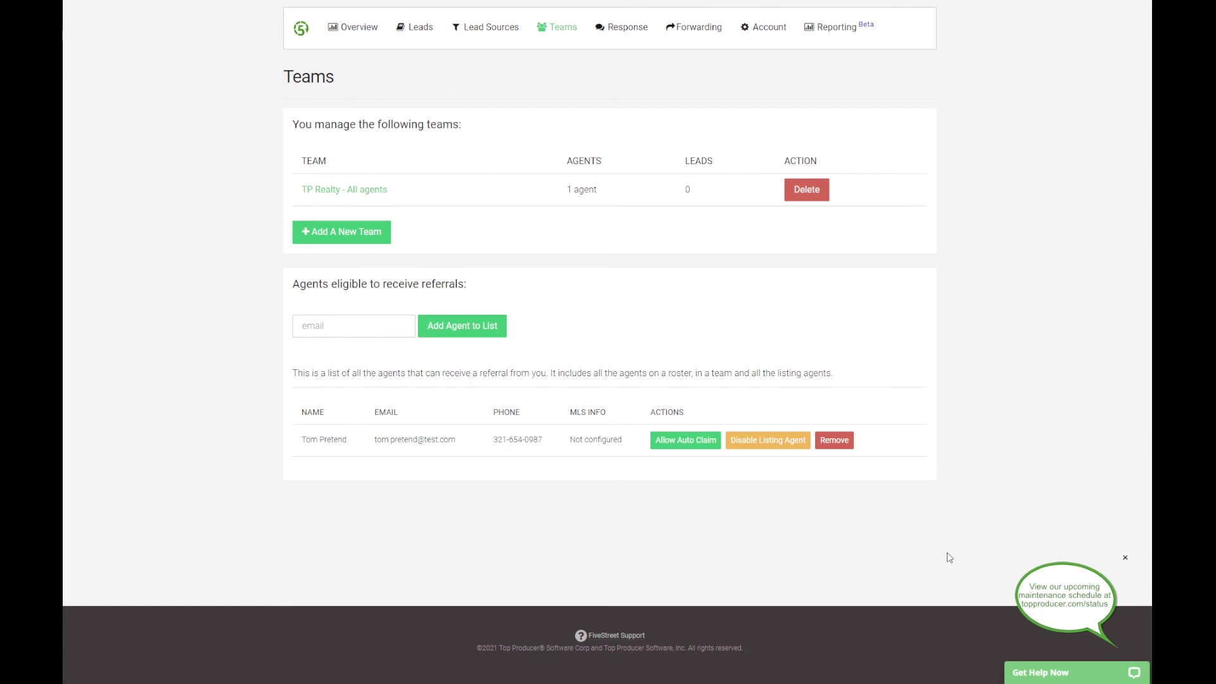
# Open the FiveStreet support chat and write the message "Hi!" to the support agent
pyautogui.click(1082, 676)
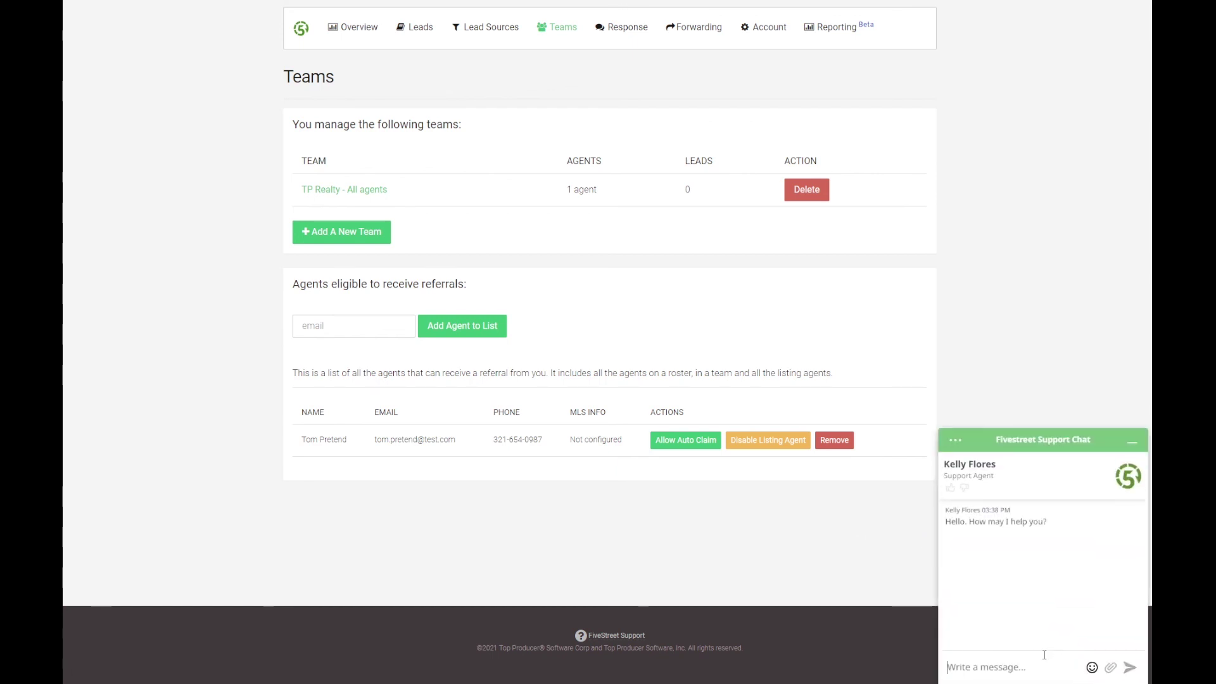
pyautogui.click(1016, 666)
pyautogui.write('Hi!')
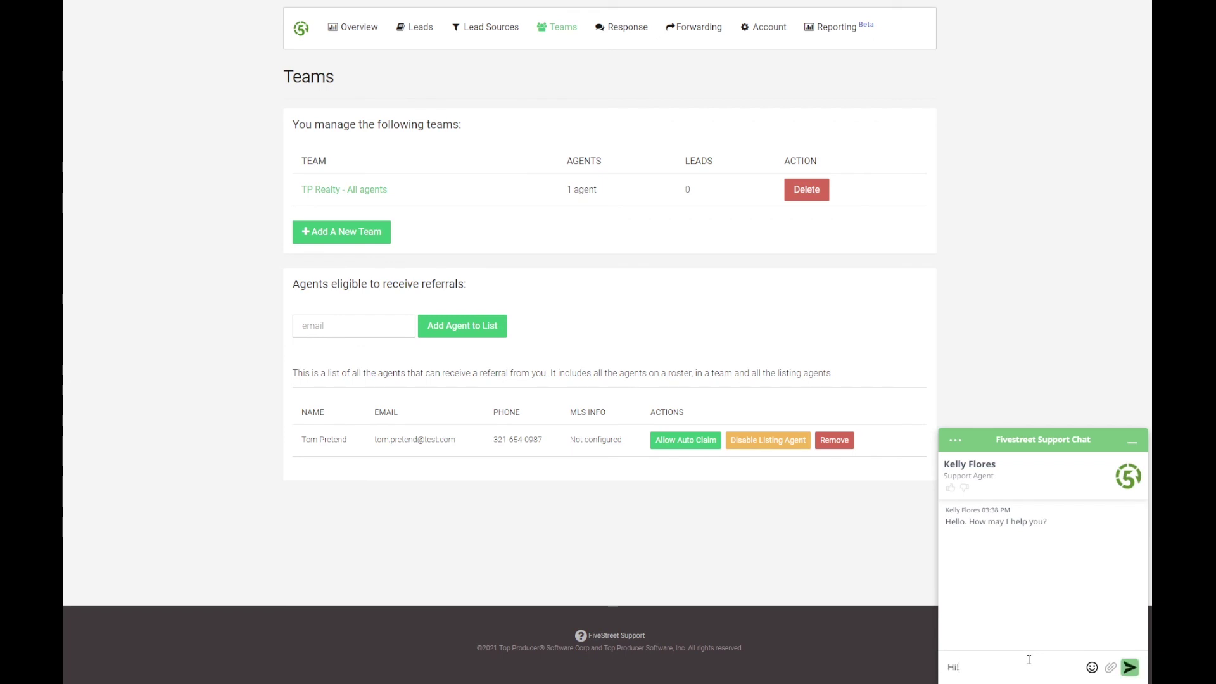